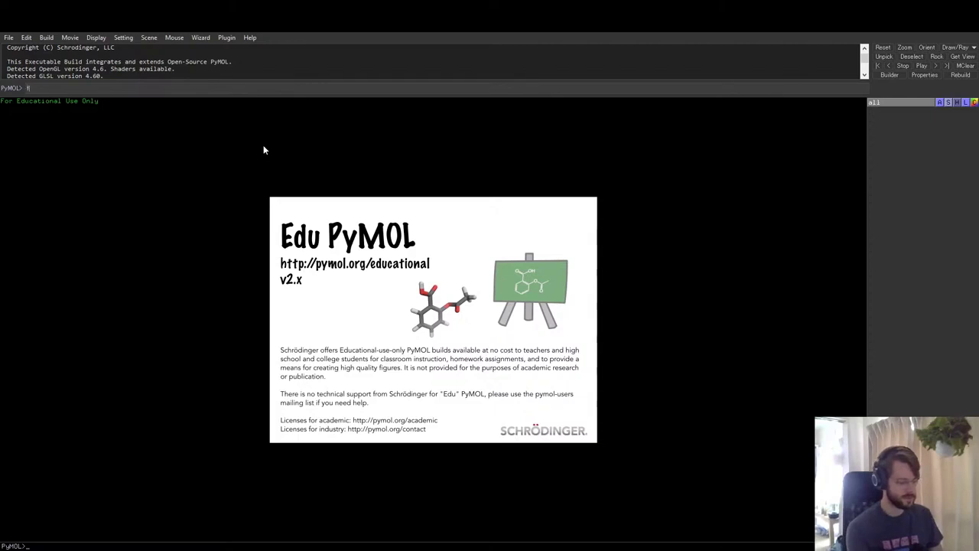
- Fetch the structure 3j9t from the Protein Data Bank
text(fetch )
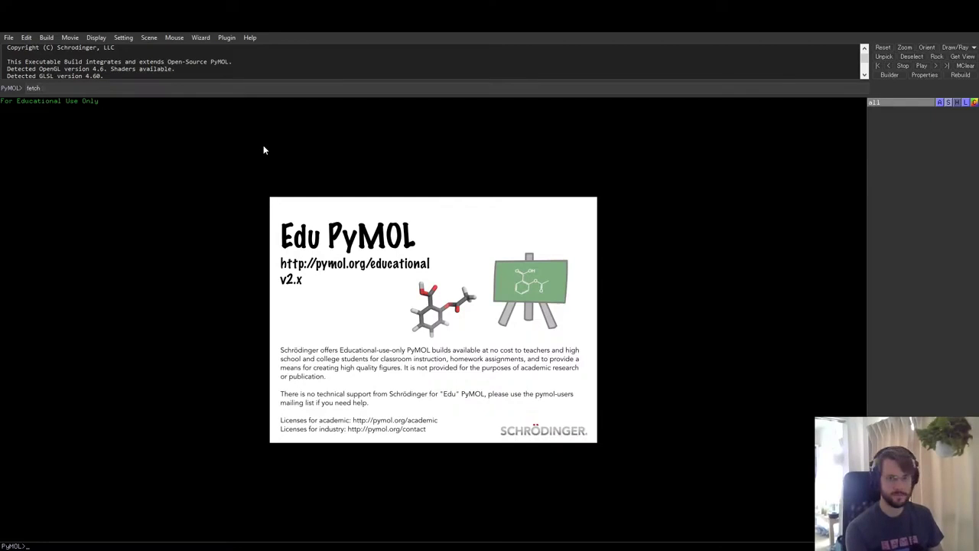
text(3j9t)
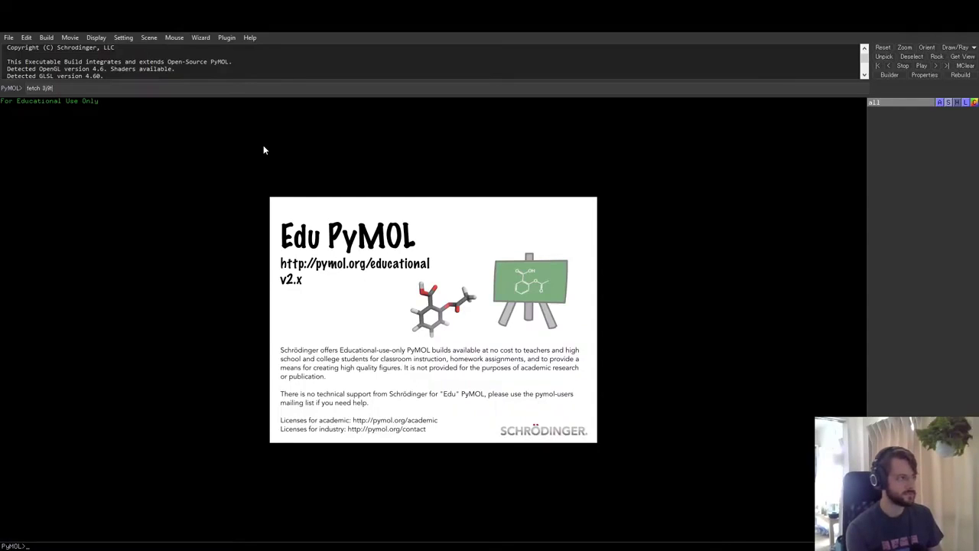
key(Return)
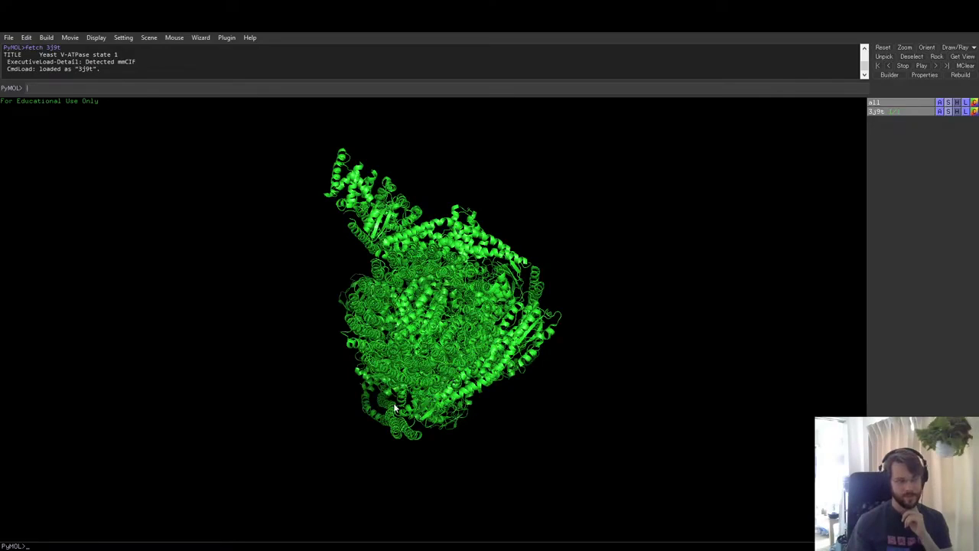
- Color the whole 3j9t structure with the rainbow (elem C) spectrum, viewing it upright with its helical ring at the lower end
drag(395, 409, 375, 286)
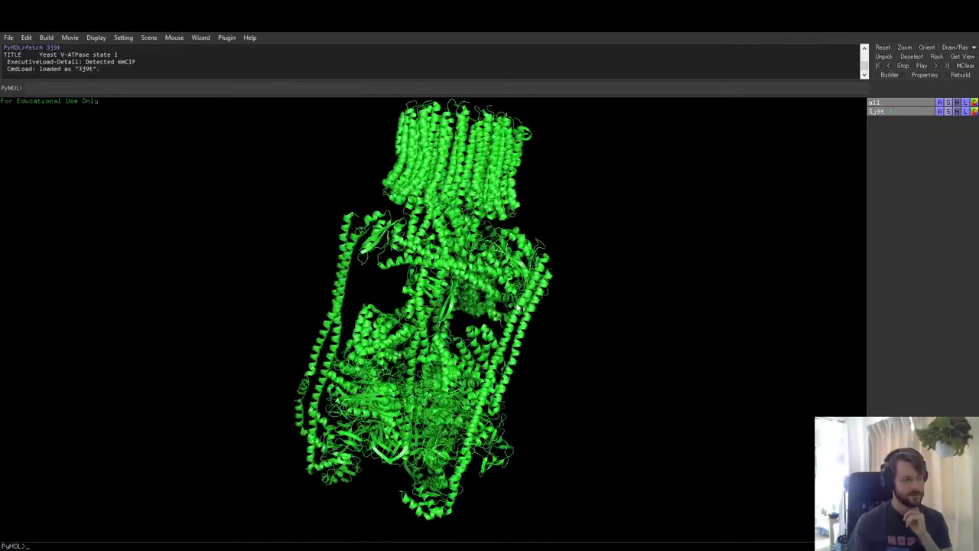
drag(518, 307, 349, 337)
drag(667, 398, 501, 344)
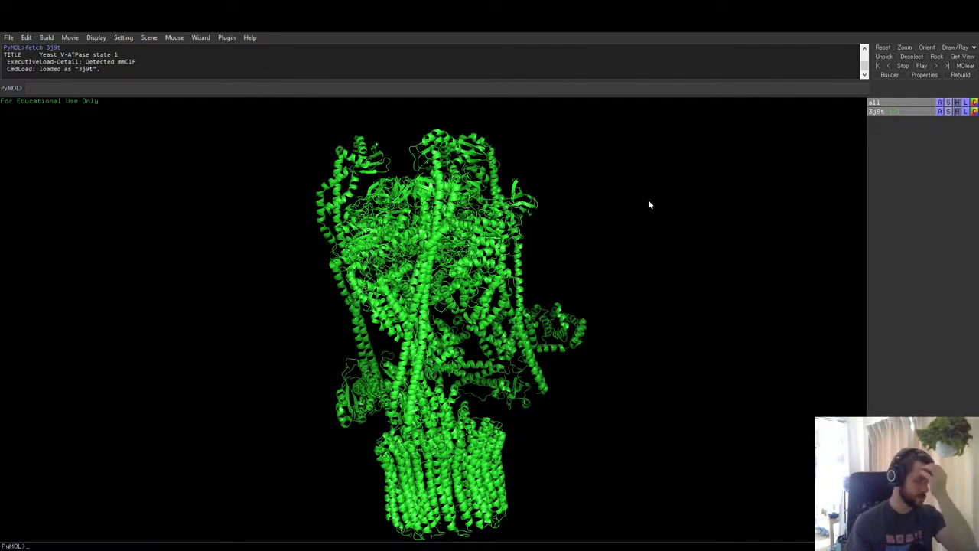
click(973, 111)
mouse_move(952, 159)
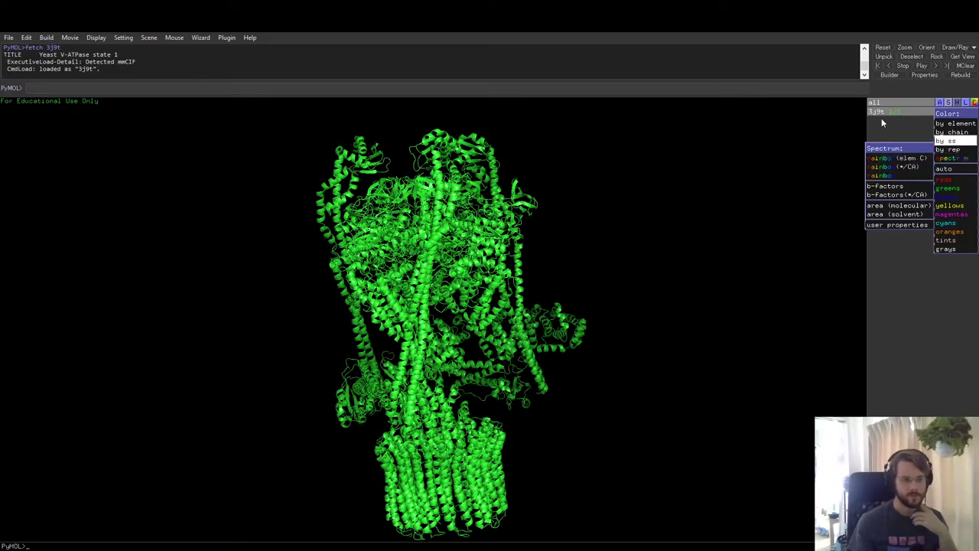
click(908, 130)
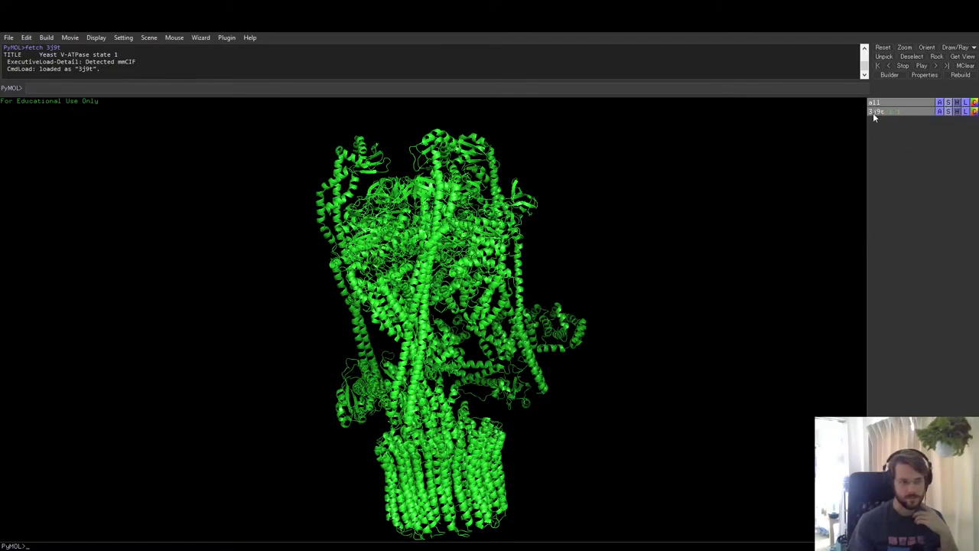
click(975, 112)
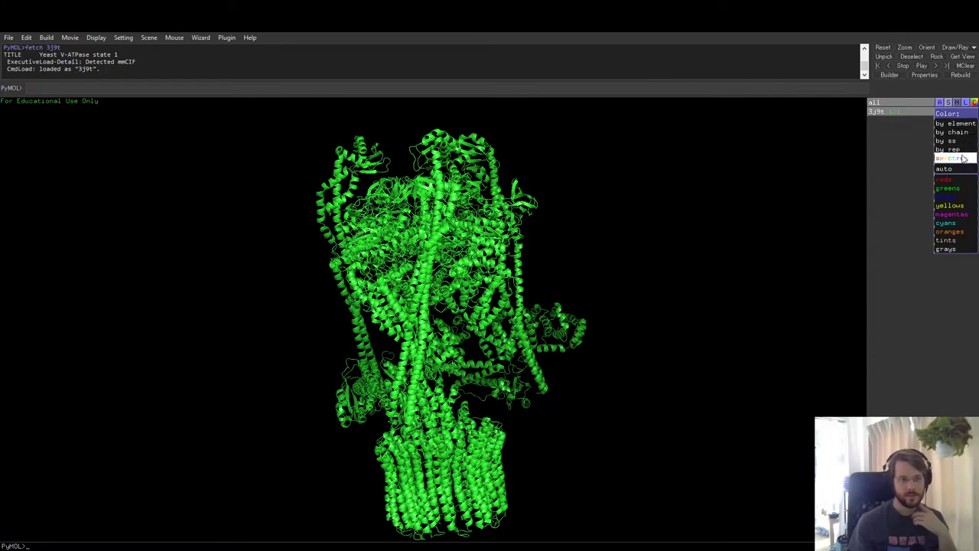
mouse_move(956, 158)
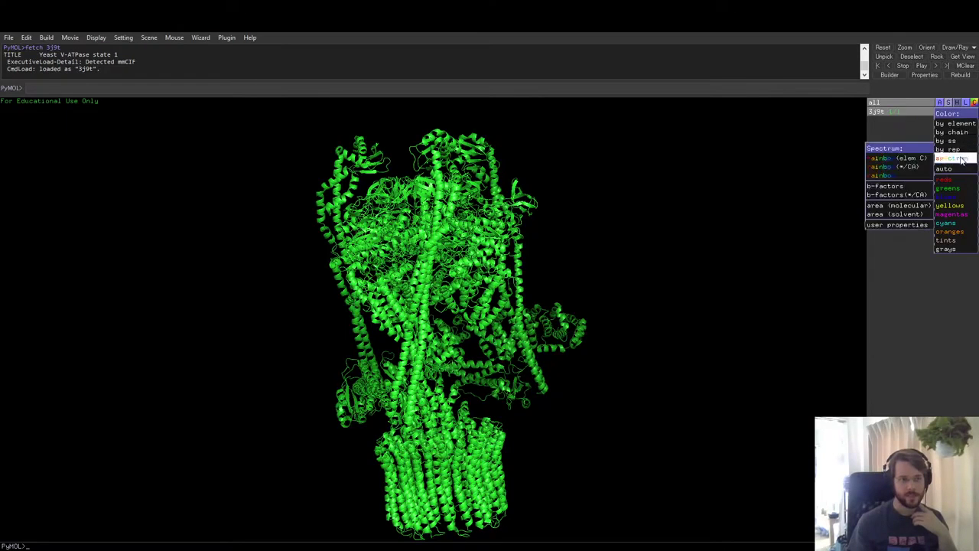
click(888, 159)
drag(512, 432, 530, 396)
drag(548, 319, 483, 346)
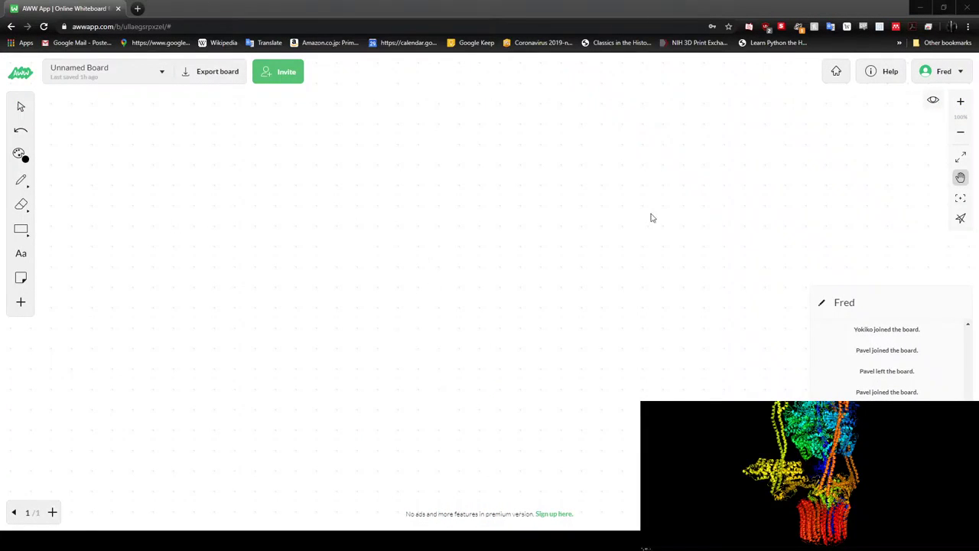
- On the AWW online whiteboard, handwrite two first names in black with the pen at size 1
click(20, 180)
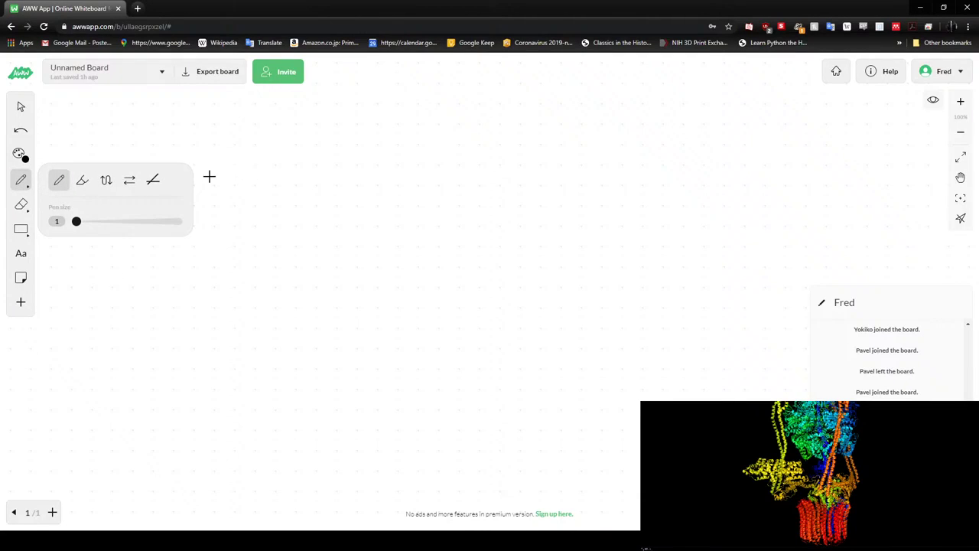
mouse_move(319, 151)
mouse_down()
mouse_move(319, 173)
mouse_move(332, 147)
mouse_move(341, 147)
mouse_move(332, 161)
mouse_move(356, 166)
mouse_move(369, 144)
mouse_move(372, 169)
mouse_up()
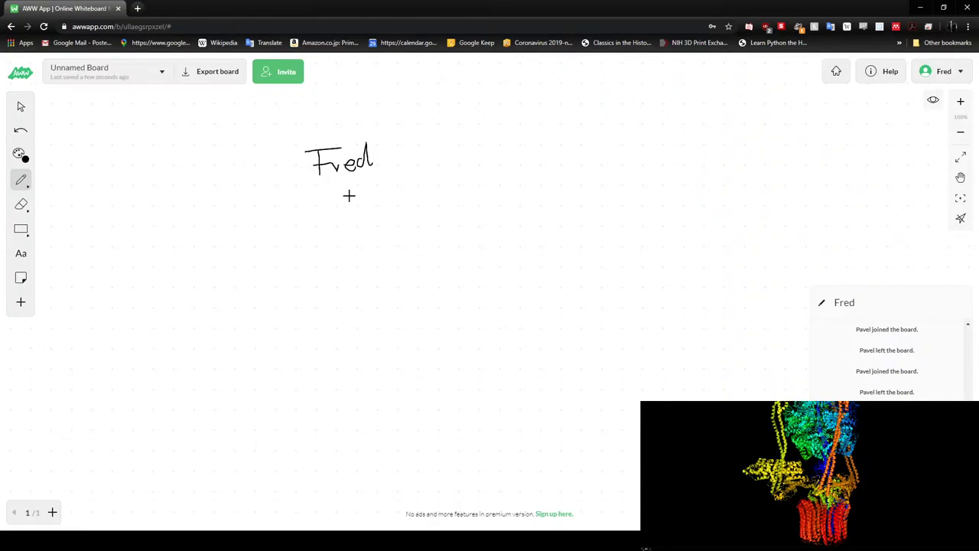
mouse_move(372, 194)
mouse_down()
mouse_move(377, 208)
mouse_move(414, 207)
mouse_up()
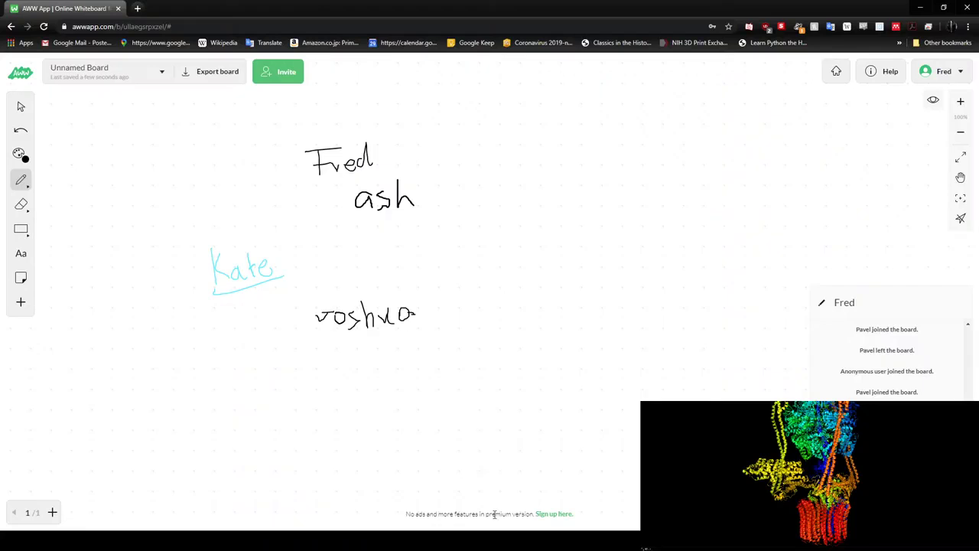
- Switch back to PyMOL and examine the rainbow-colored complex from all sides, including a close-up of its central shaft and outer stalks
click(501, 540)
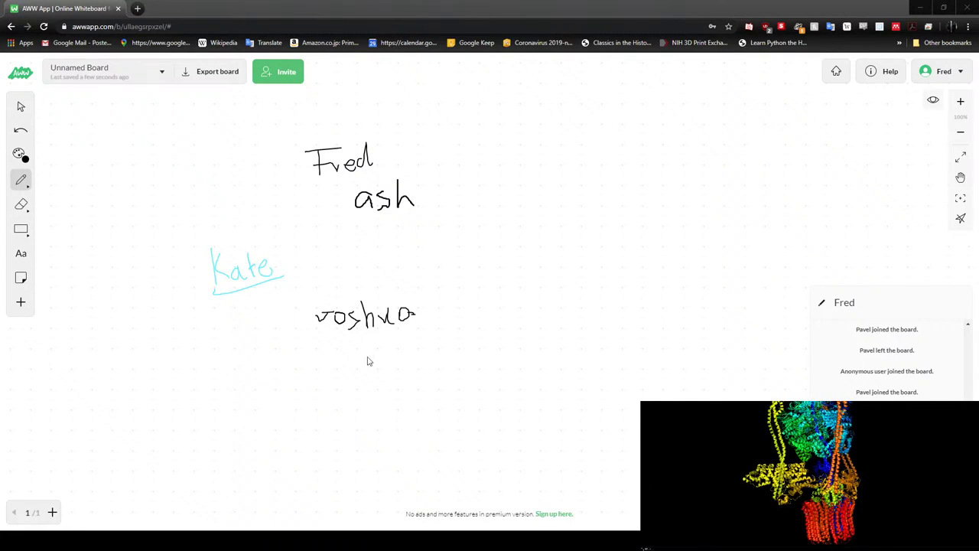
click(633, 454)
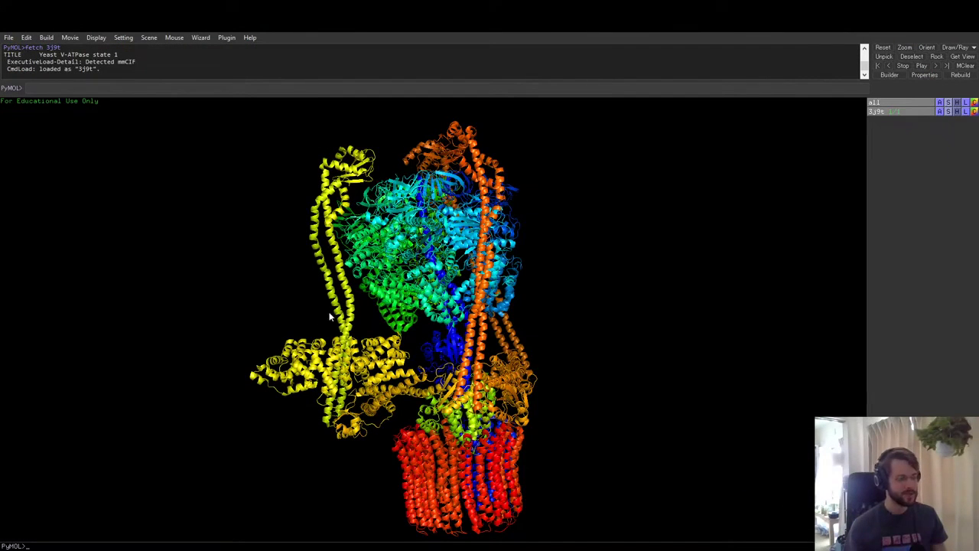
drag(329, 312, 268, 295)
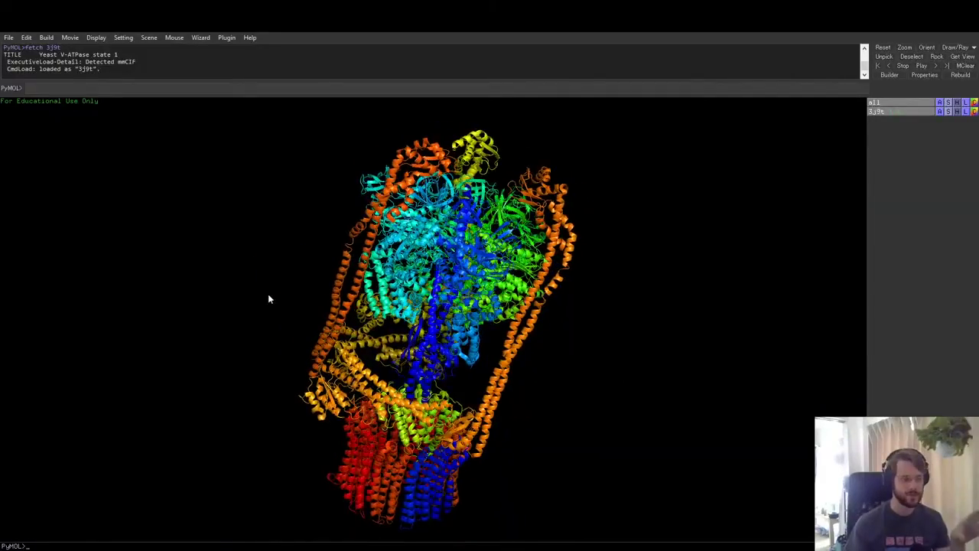
drag(409, 350, 469, 337)
drag(325, 365, 342, 413)
right_drag(341, 414, 370, 449)
drag(370, 448, 501, 396)
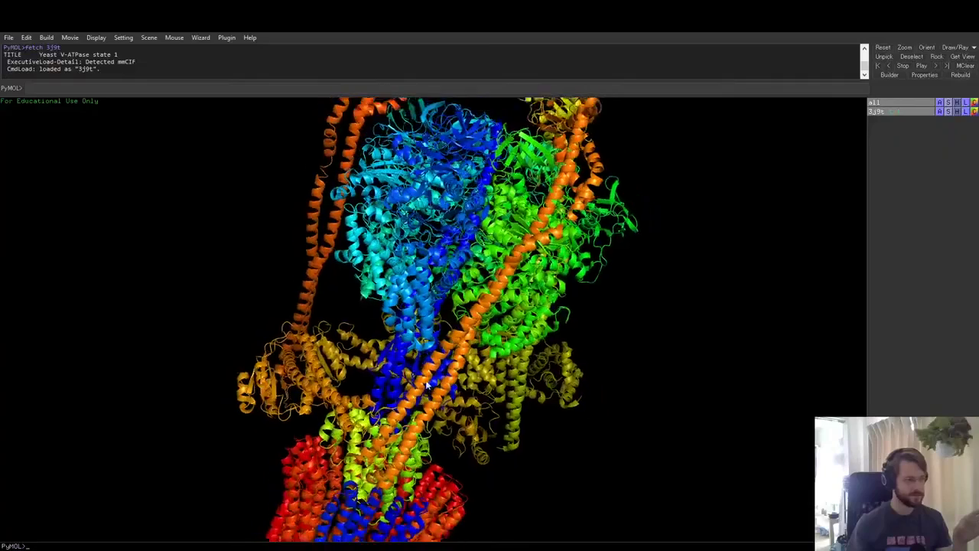
right_drag(501, 396, 484, 325)
drag(483, 325, 400, 319)
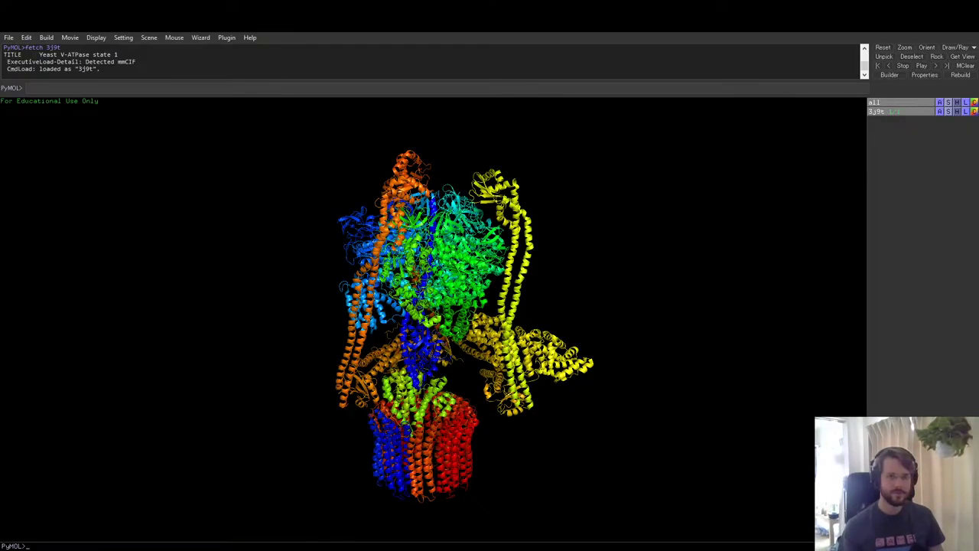
drag(451, 350, 503, 339)
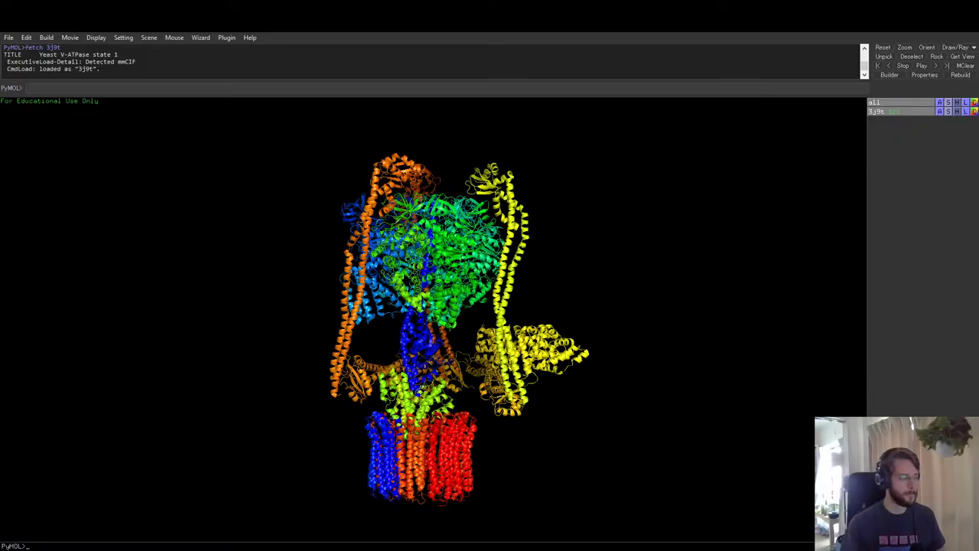
drag(413, 374, 502, 338)
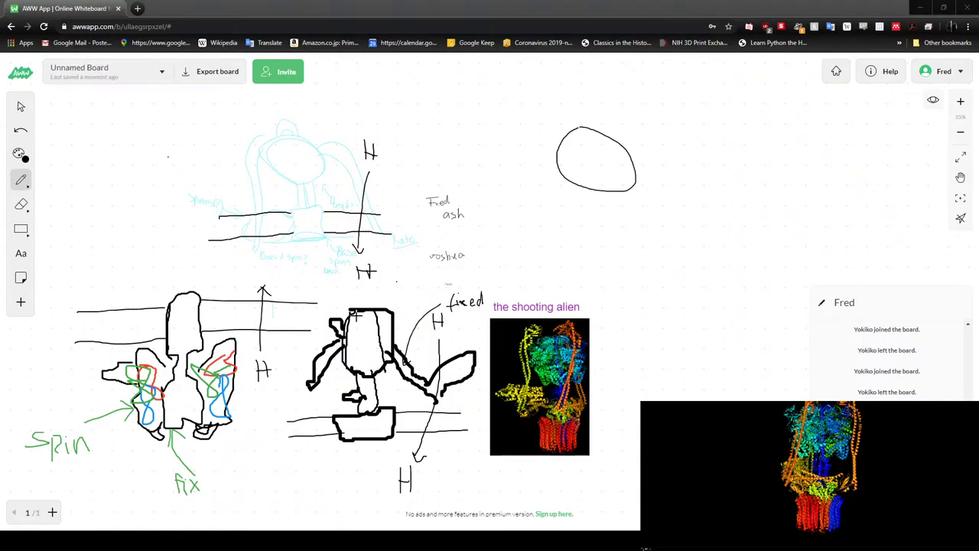
- On the AWW whiteboard, examine the participants' sketches of the protein in the membrane, comparing their spinning and fixed parts and H arrows
scroll(354, 289, up, 3)
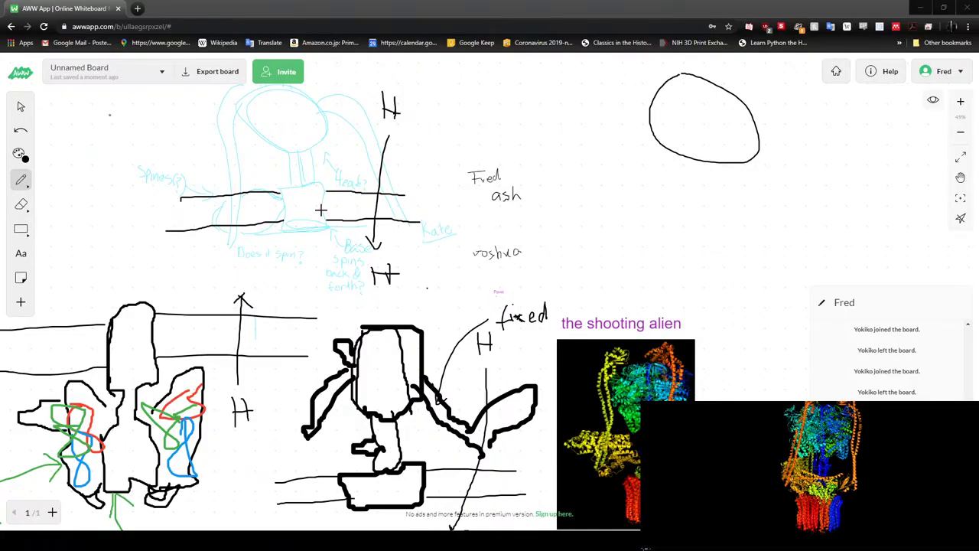
scroll(319, 208, up, 2)
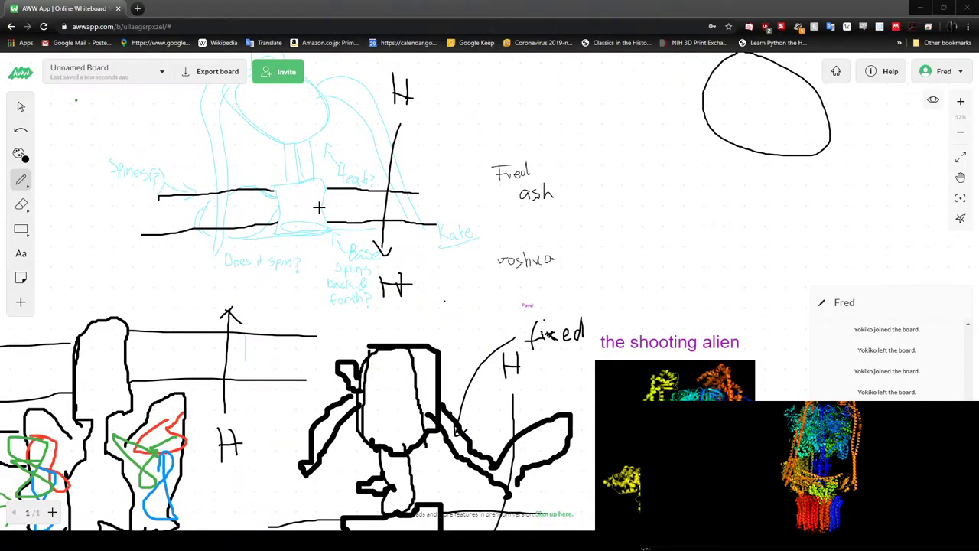
click(961, 178)
drag(366, 158, 378, 208)
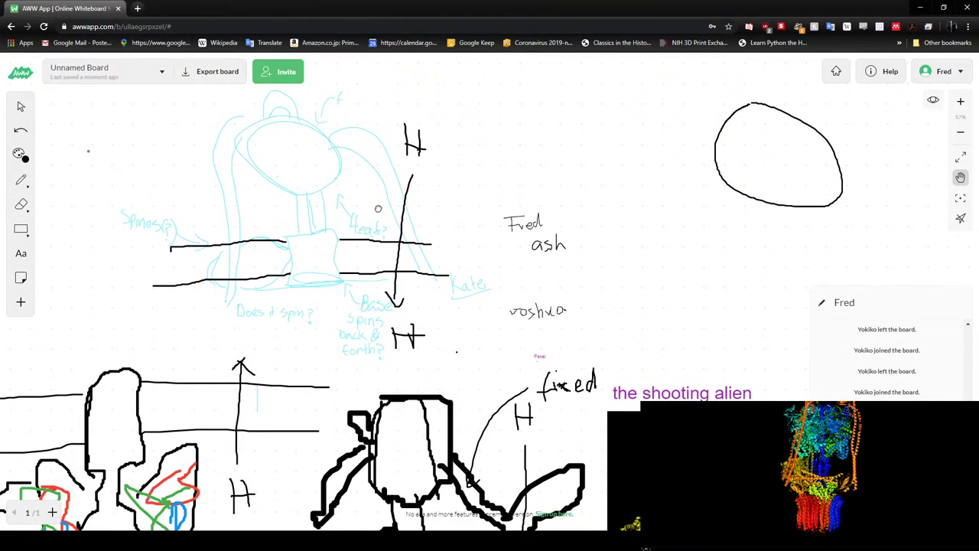
drag(214, 344, 223, 260)
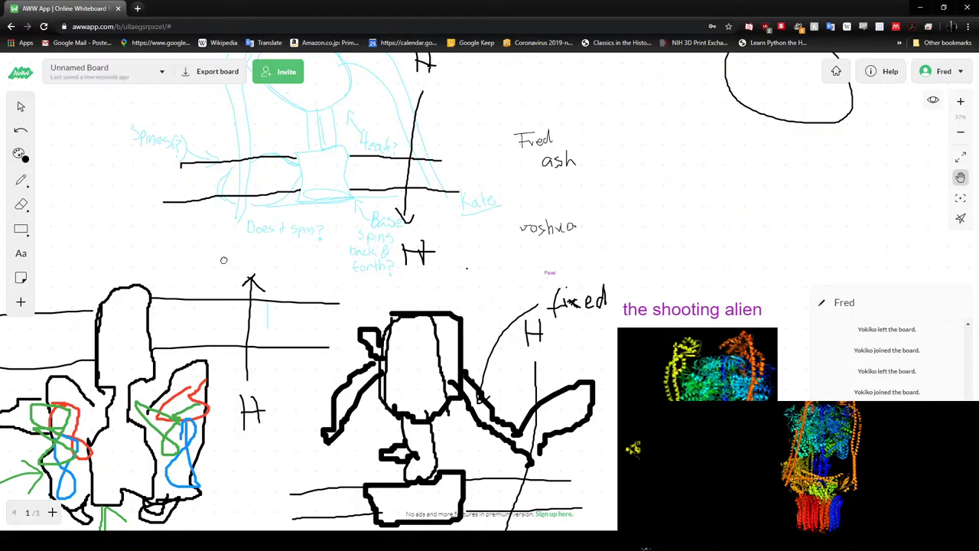
drag(223, 260, 226, 287)
drag(287, 263, 342, 335)
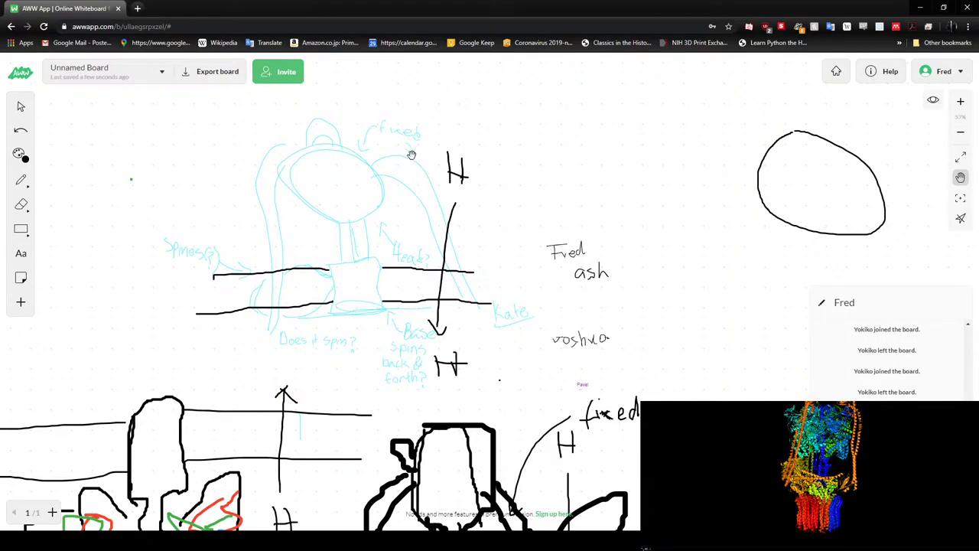
drag(337, 312, 414, 150)
drag(332, 335, 384, 305)
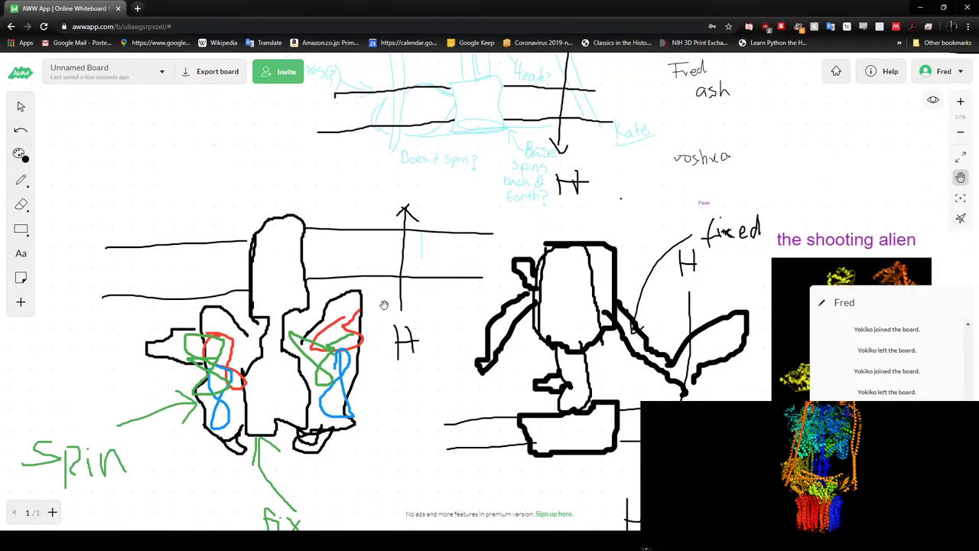
drag(432, 184, 387, 318)
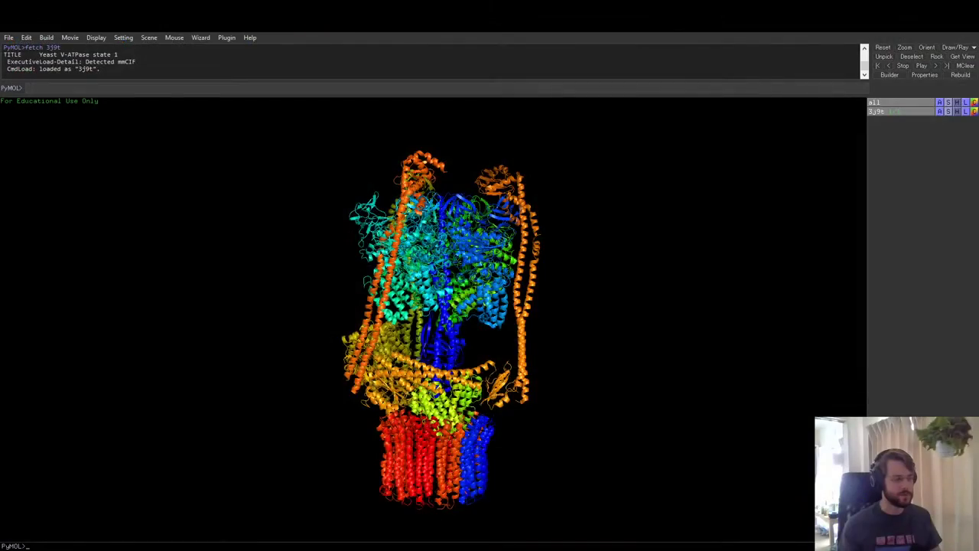
- Return to PyMOL and examine the complex's side stalks, head and membrane ring in side, end-on and tilted views
drag(528, 336, 553, 367)
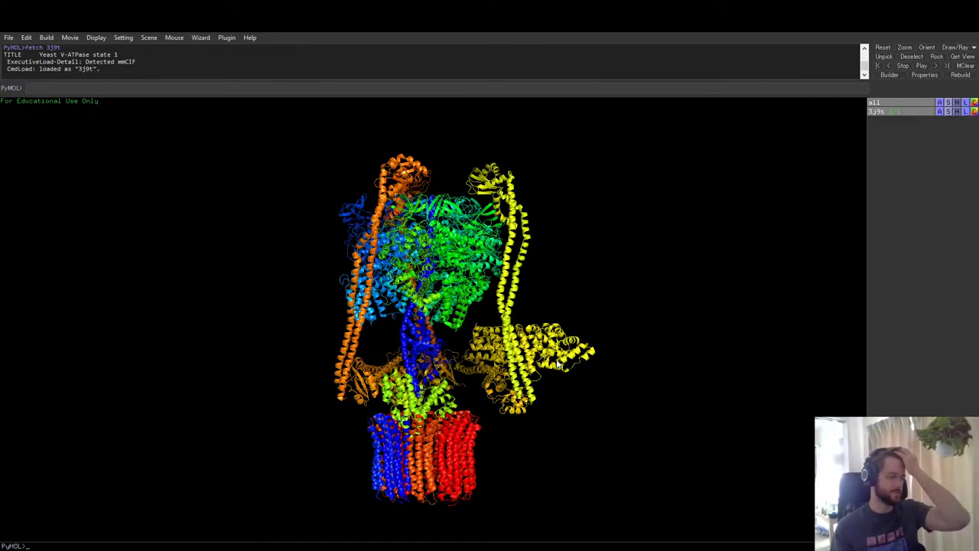
mouse_move(557, 371)
mouse_down()
mouse_move(508, 375)
mouse_move(545, 375)
mouse_up()
mouse_move(462, 396)
mouse_down()
mouse_move(471, 394)
mouse_move(449, 405)
mouse_up()
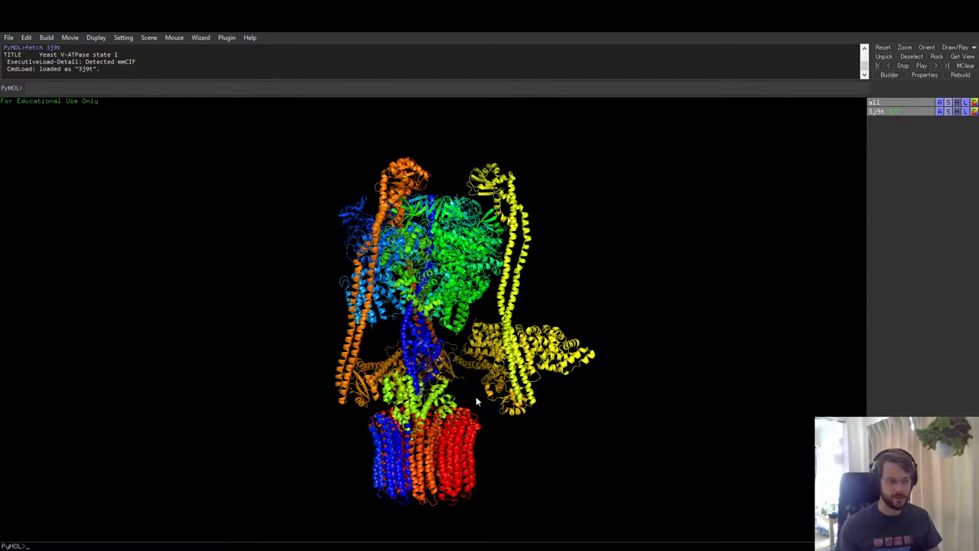
drag(476, 396, 454, 403)
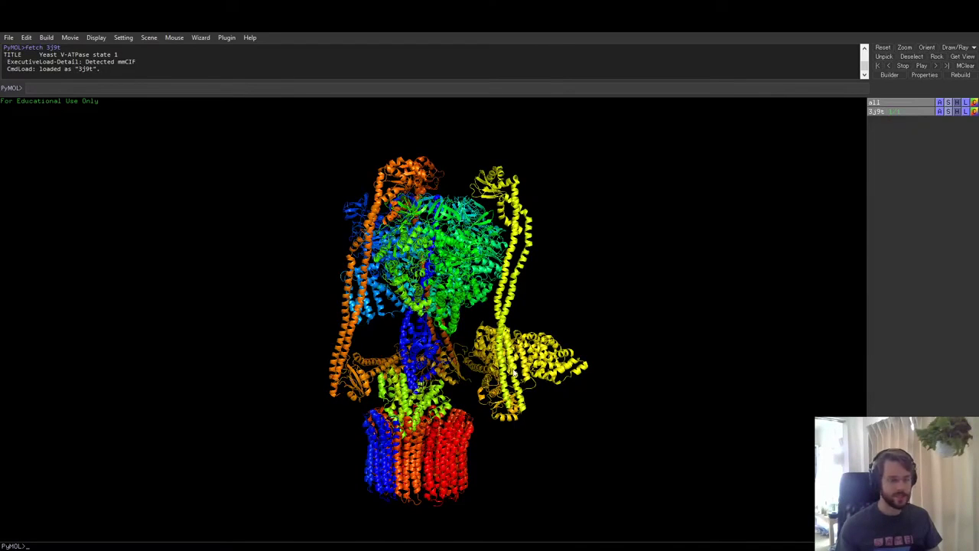
drag(532, 386, 558, 382)
drag(371, 381, 480, 393)
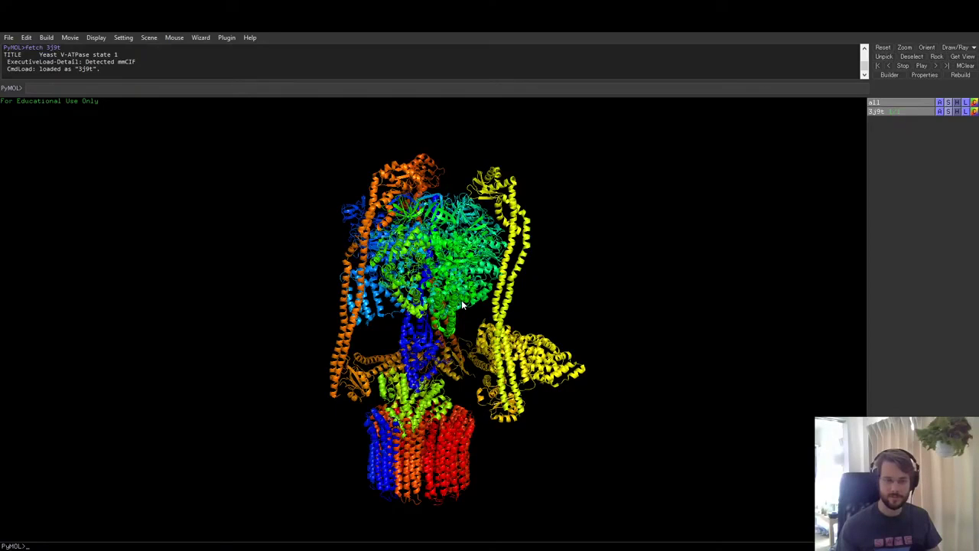
drag(459, 306, 491, 340)
drag(505, 393, 441, 412)
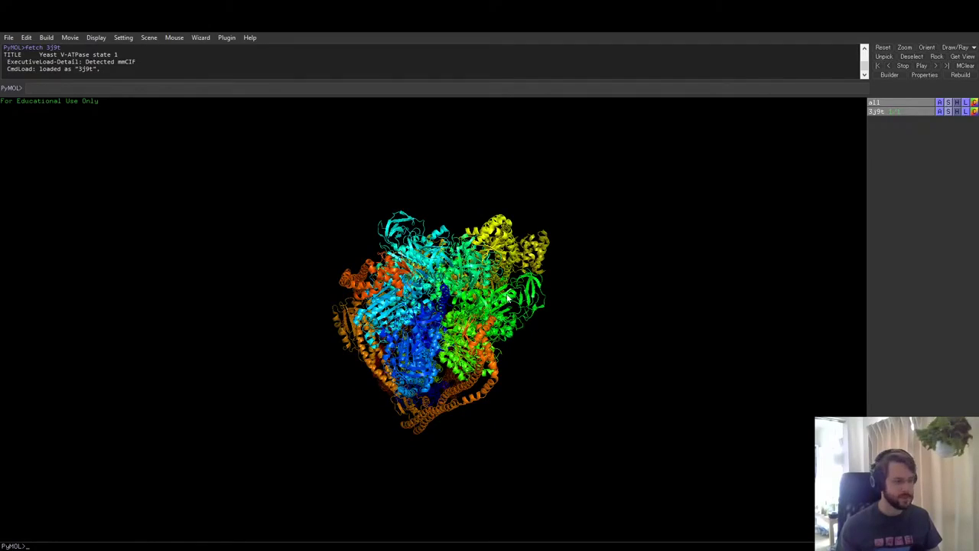
drag(454, 239, 438, 422)
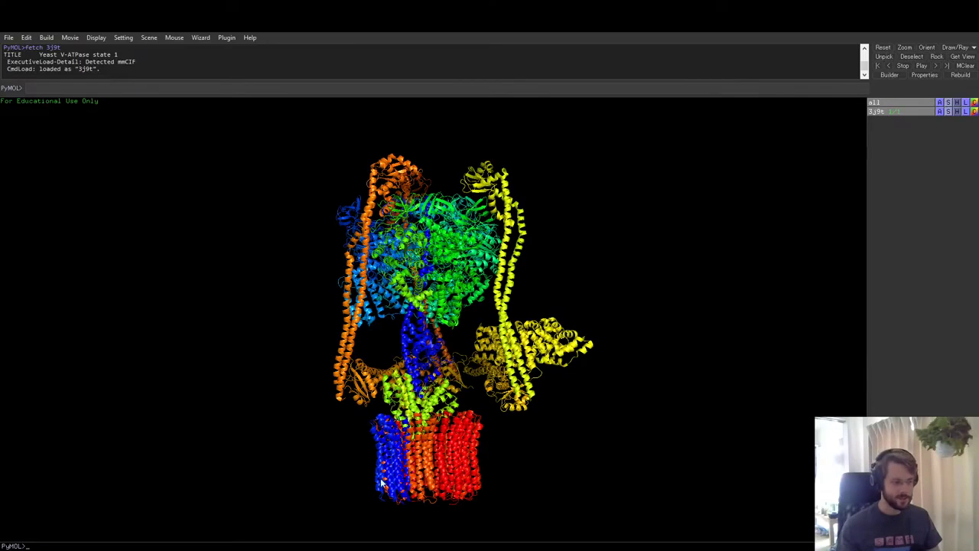
drag(446, 434, 532, 329)
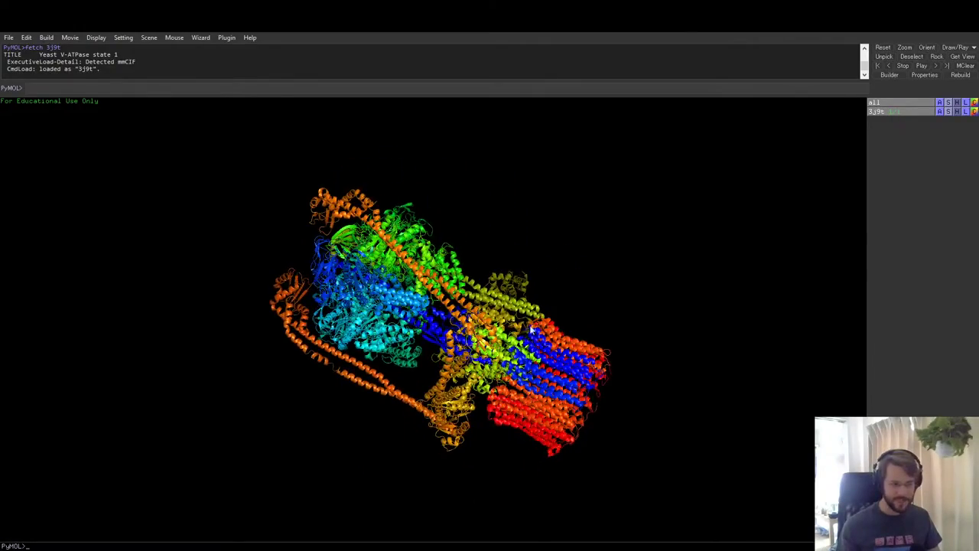
drag(543, 454, 534, 367)
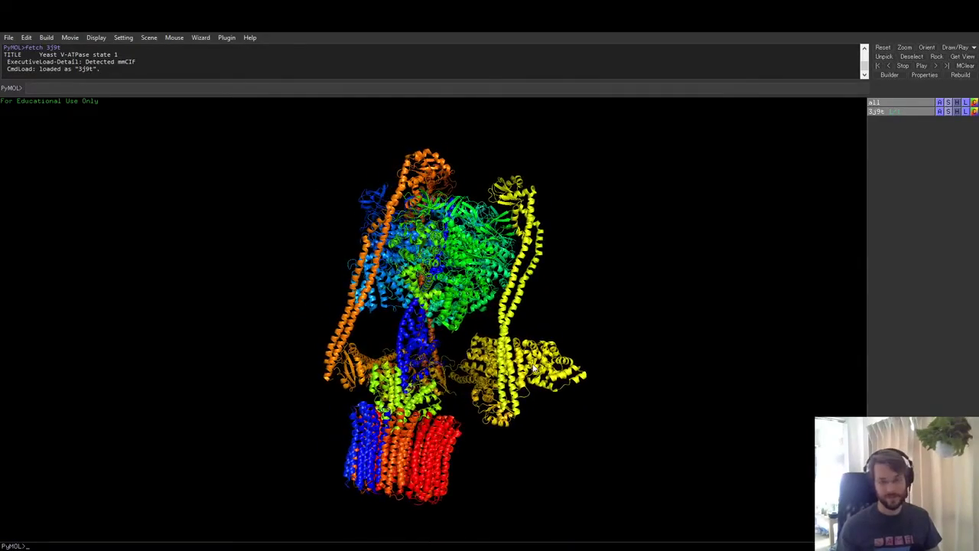
- Examine the whole complex in slightly tilted side views, comparing the membrane ring, central shaft and side stalks
drag(433, 440, 439, 395)
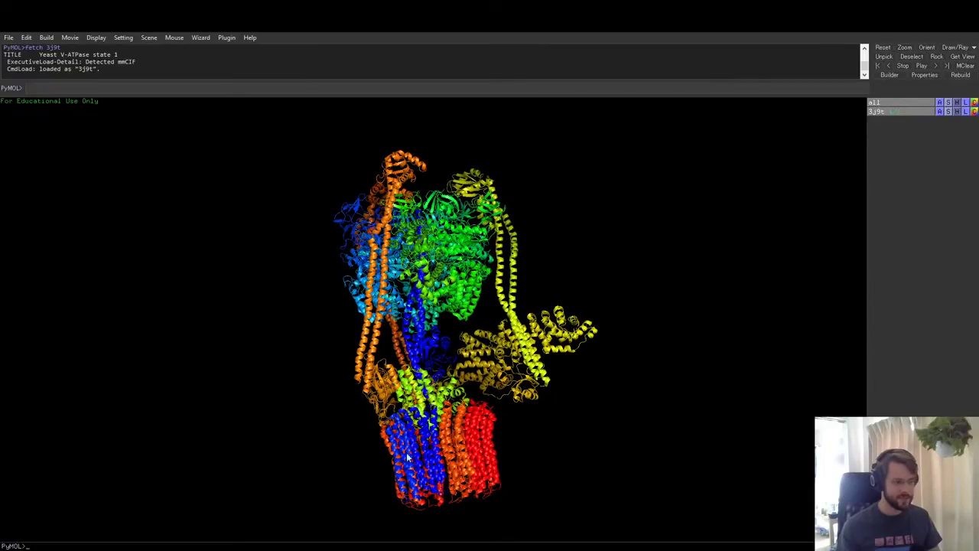
drag(453, 436, 436, 445)
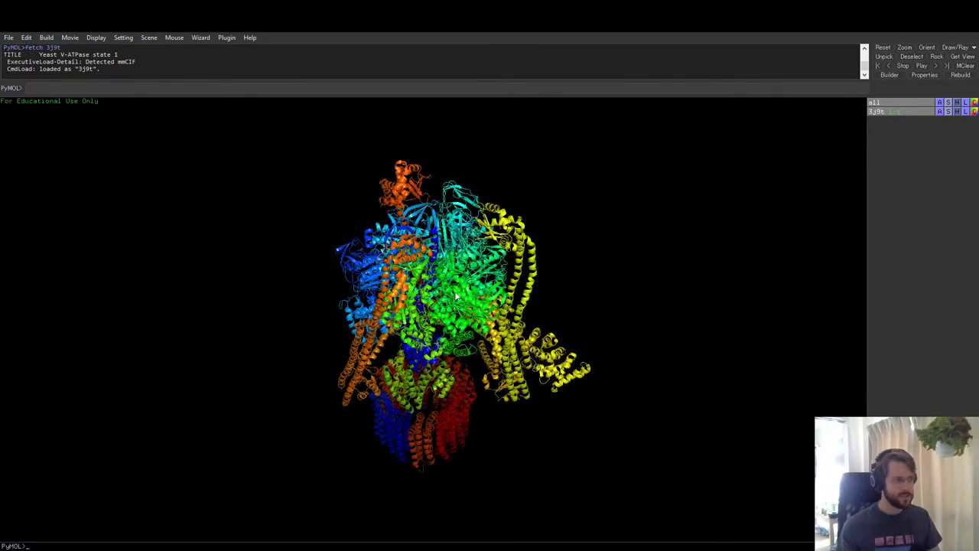
drag(447, 274, 455, 244)
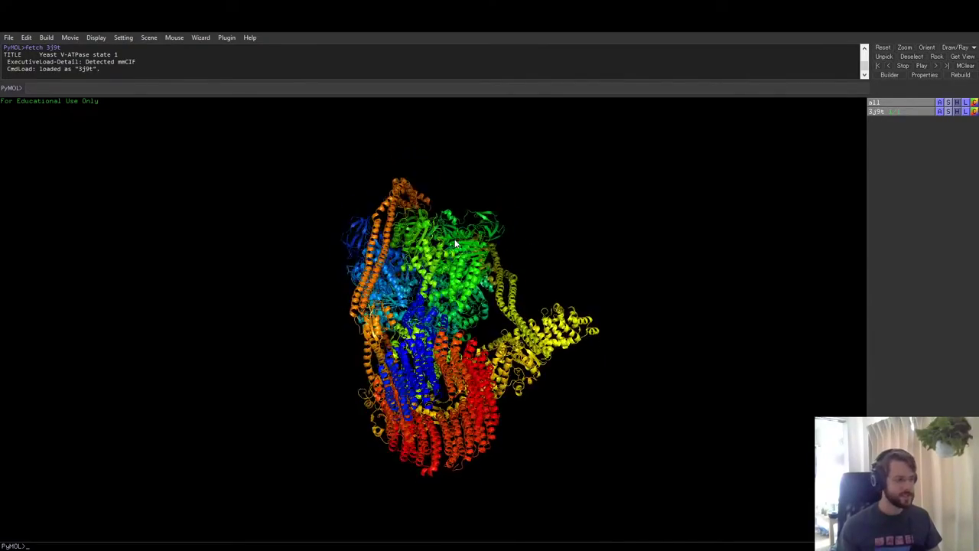
drag(417, 309, 408, 352)
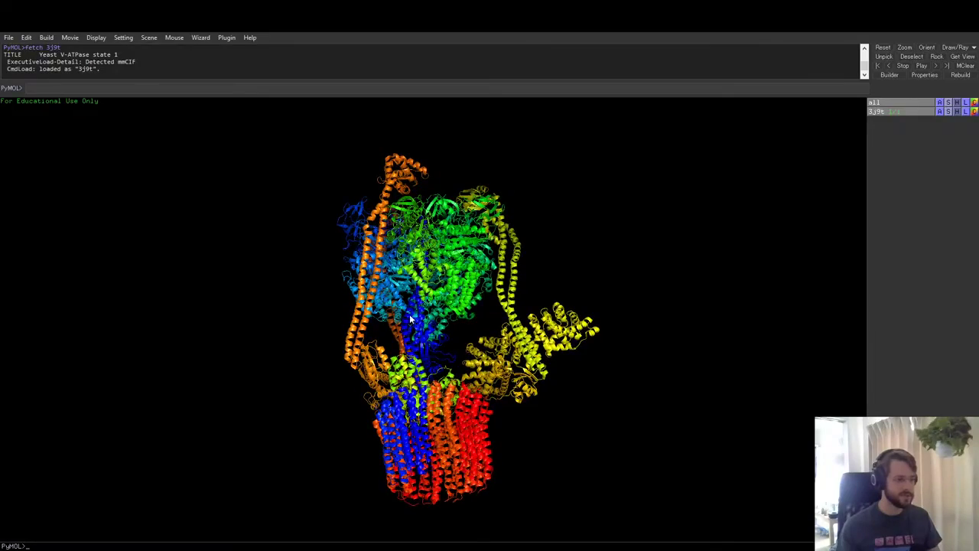
drag(410, 317, 438, 289)
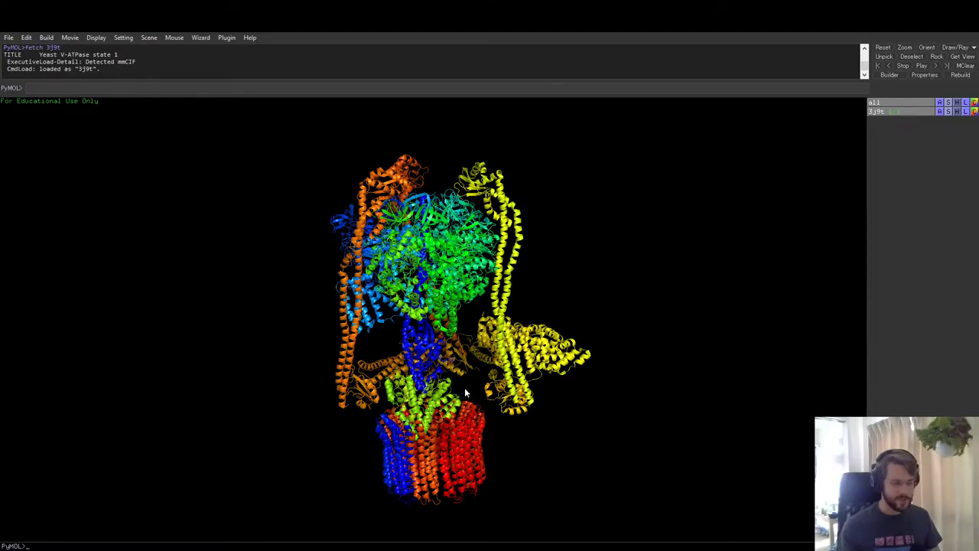
drag(349, 435, 380, 430)
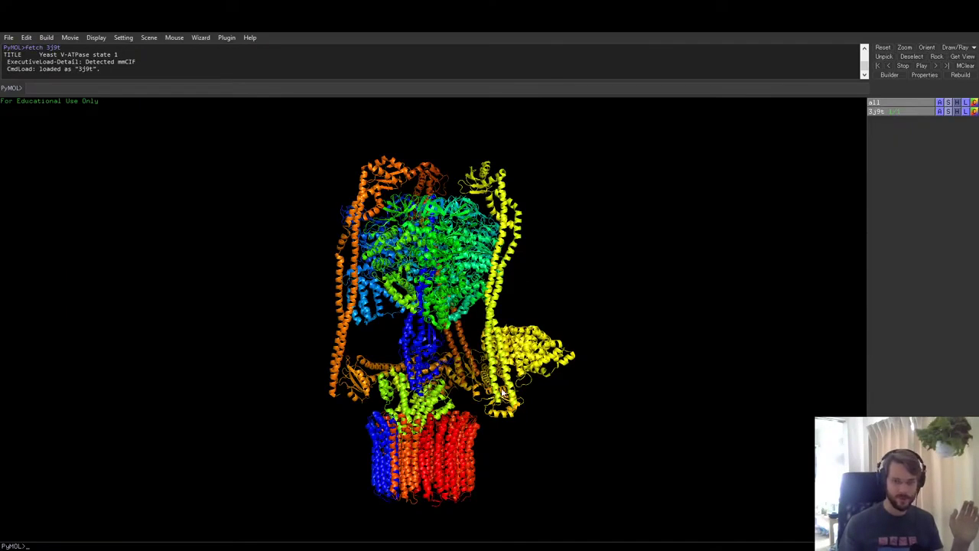
drag(399, 410, 444, 401)
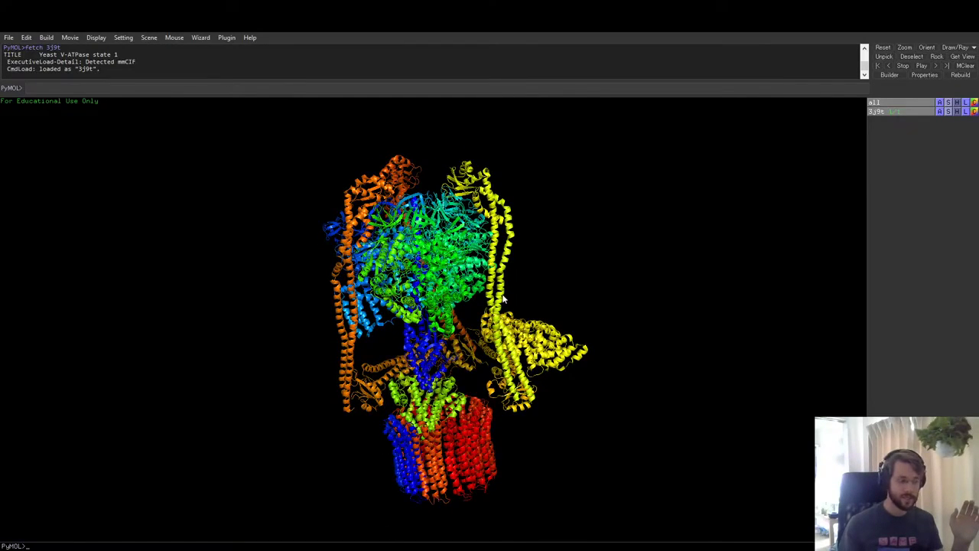
drag(492, 440, 440, 409)
- Examine the central blue shaft up close from the side, and look down on the head where the shaft runs through its center
right_drag(430, 383, 454, 476)
drag(409, 389, 431, 451)
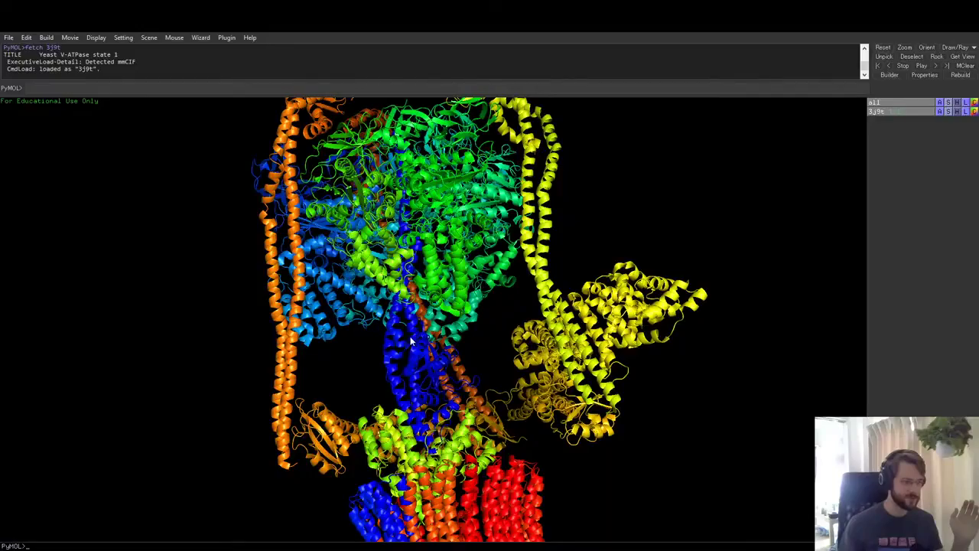
drag(411, 342, 427, 305)
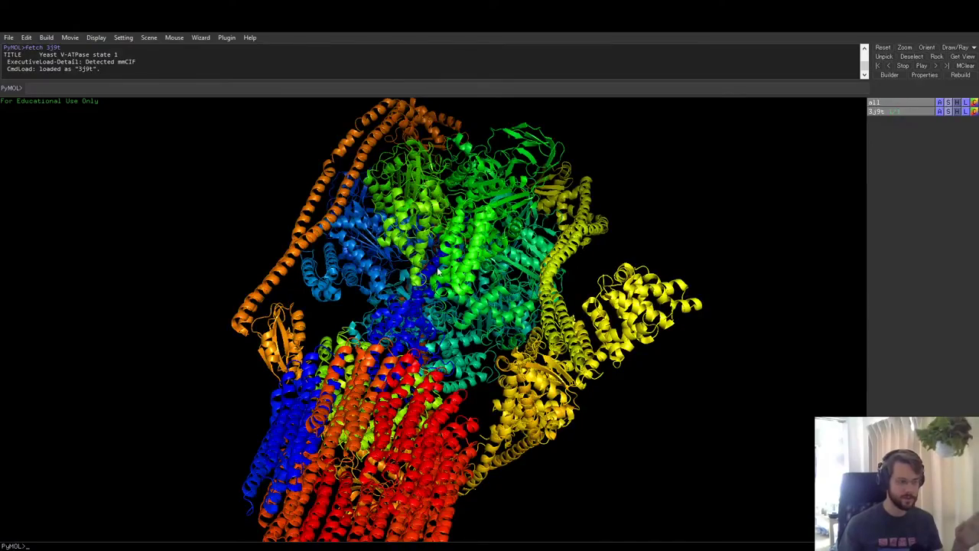
mouse_move(439, 271)
mouse_down()
mouse_move(436, 298)
mouse_move(441, 269)
mouse_up()
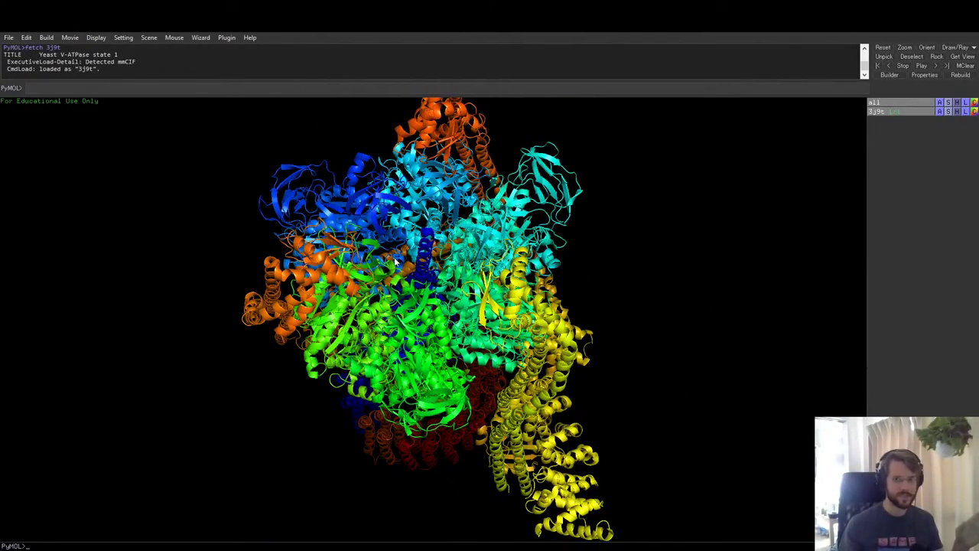
drag(416, 231, 428, 298)
right_drag(415, 300, 414, 355)
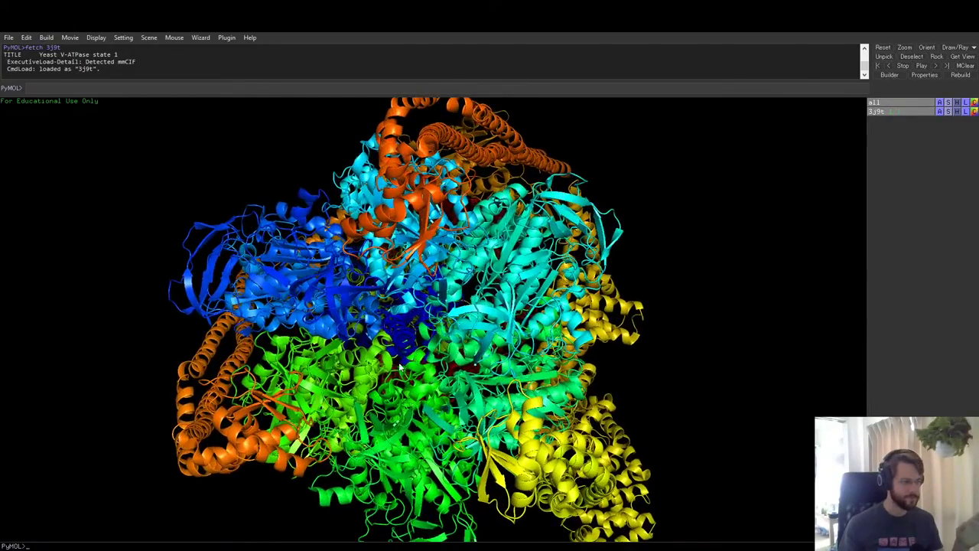
drag(400, 366, 443, 242)
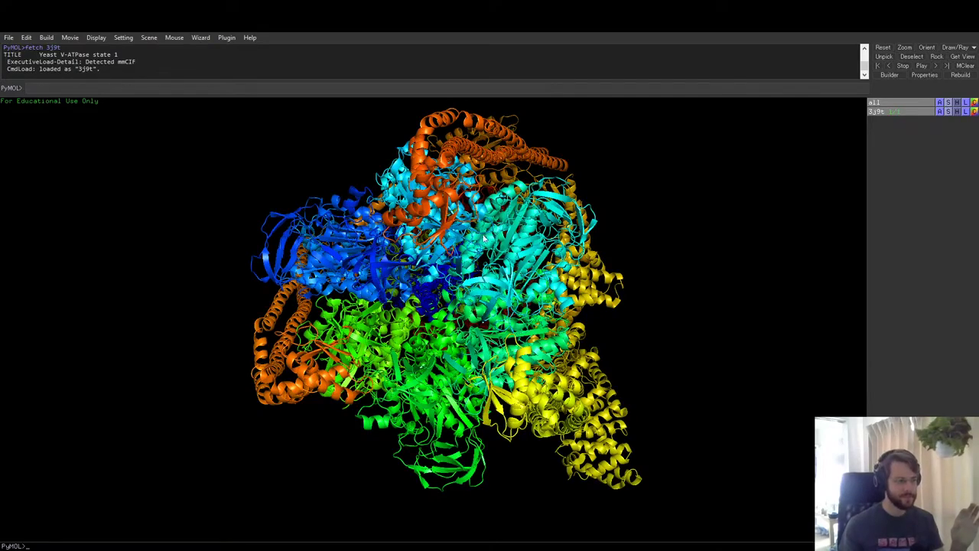
mouse_move(433, 272)
mouse_down()
mouse_move(441, 269)
mouse_move(440, 286)
mouse_up()
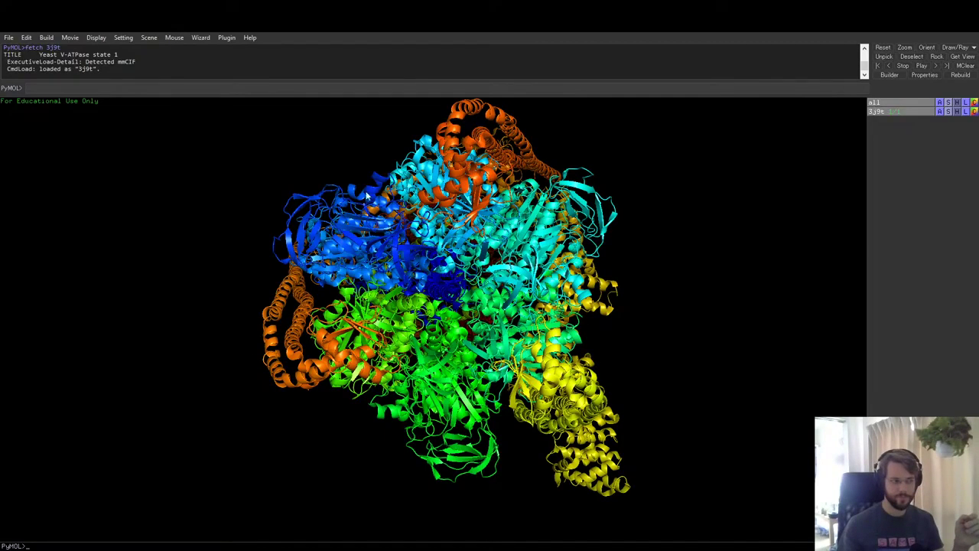
drag(475, 409, 379, 352)
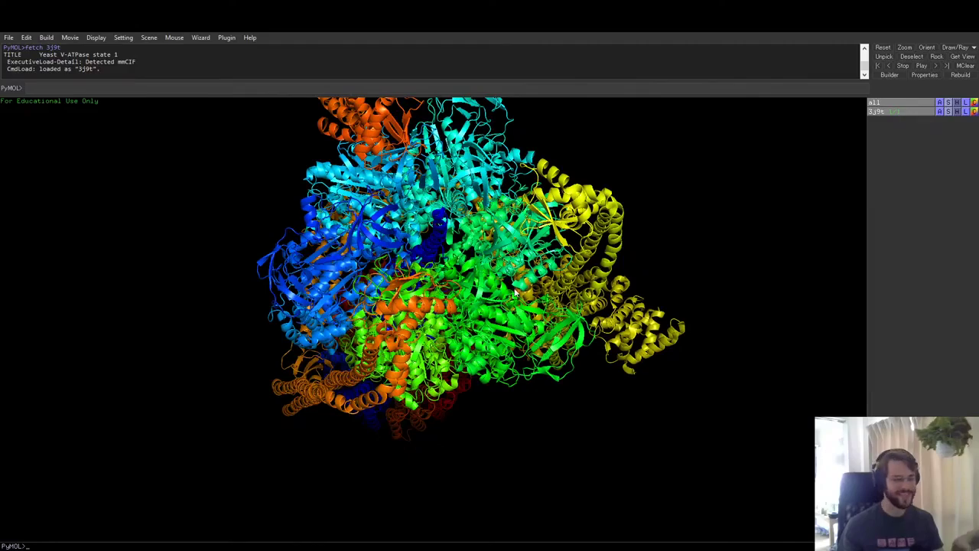
drag(518, 290, 462, 240)
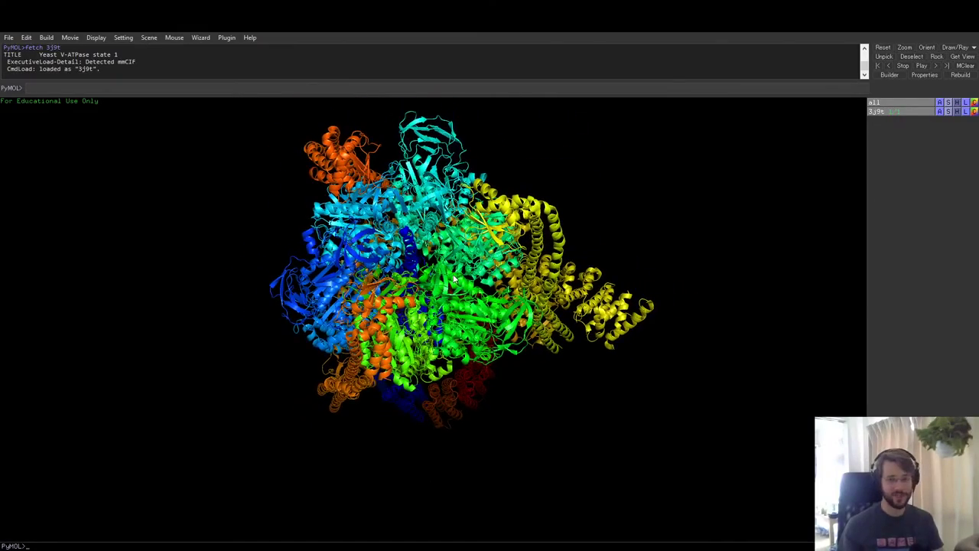
- Examine the full complex from the side and from above, following the orange and yellow stalks around the head
drag(454, 279, 408, 380)
right_drag(422, 420, 421, 340)
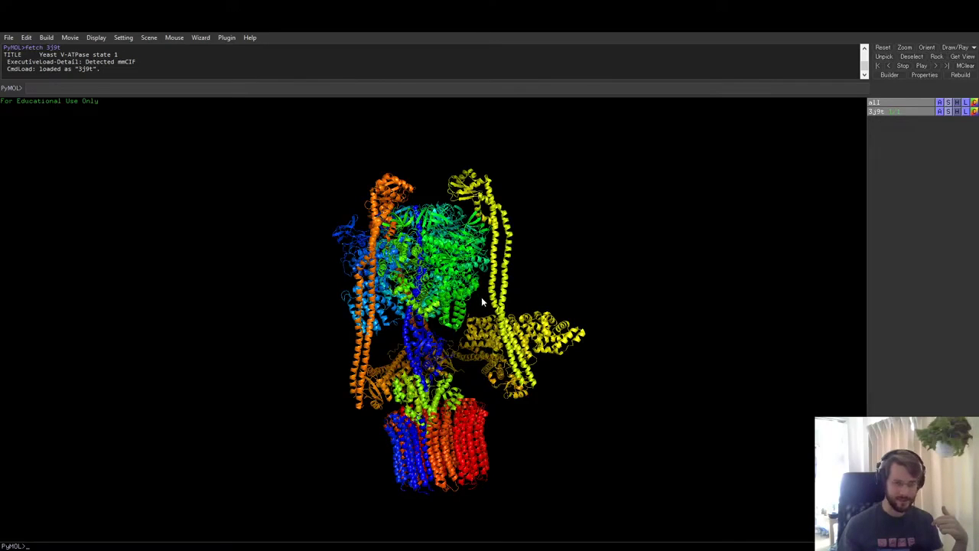
drag(469, 333, 468, 299)
drag(447, 370, 413, 214)
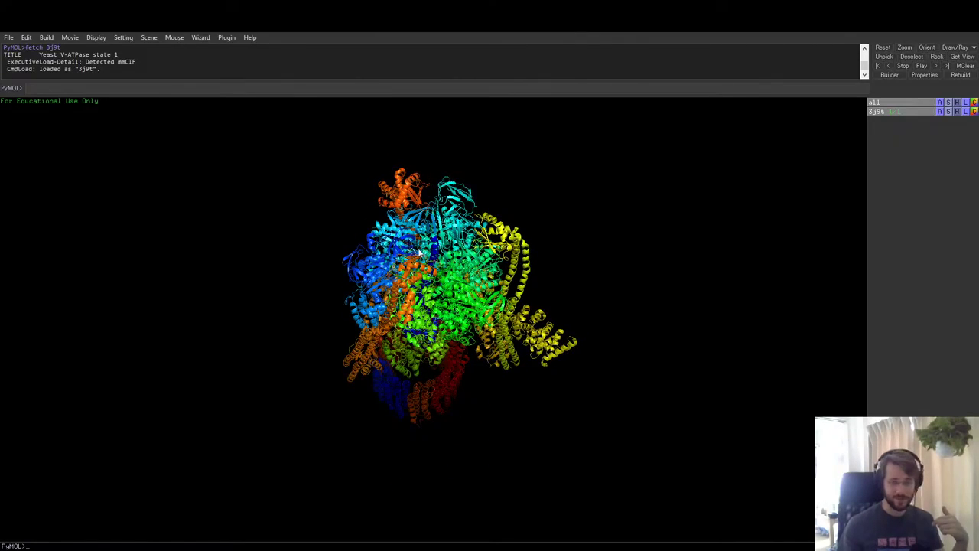
drag(397, 299, 428, 300)
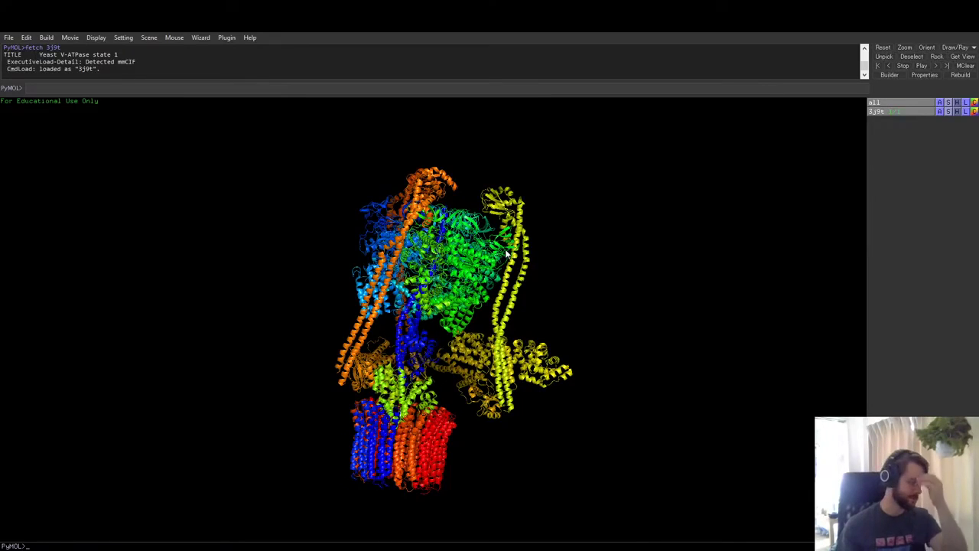
drag(474, 277, 446, 267)
right_drag(446, 267, 450, 306)
drag(450, 306, 294, 312)
mouse_move(501, 315)
mouse_down()
mouse_move(470, 346)
mouse_move(503, 300)
mouse_up()
drag(378, 342, 564, 364)
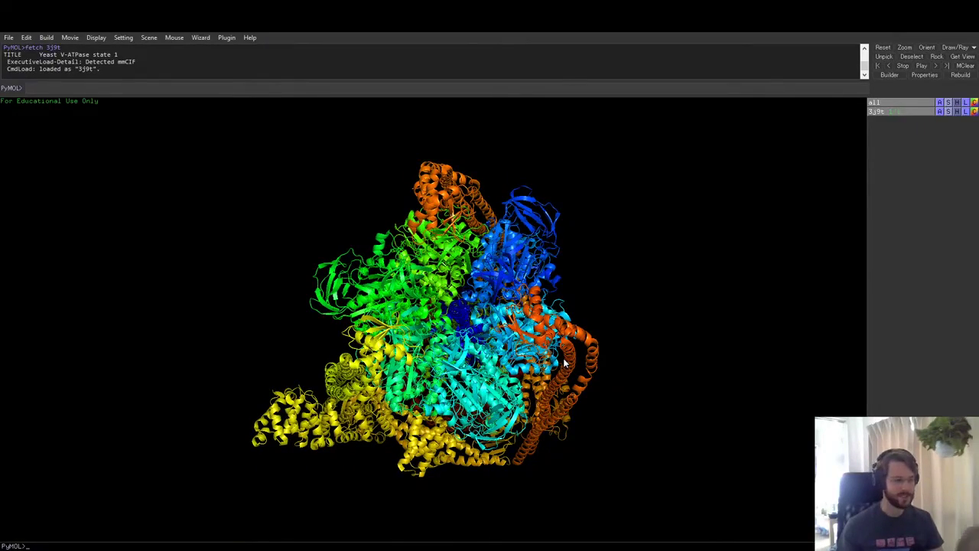
- Examine closer side views from different sides, showing how the outer stalks and orange collar surround the central shaft
drag(564, 364, 438, 294)
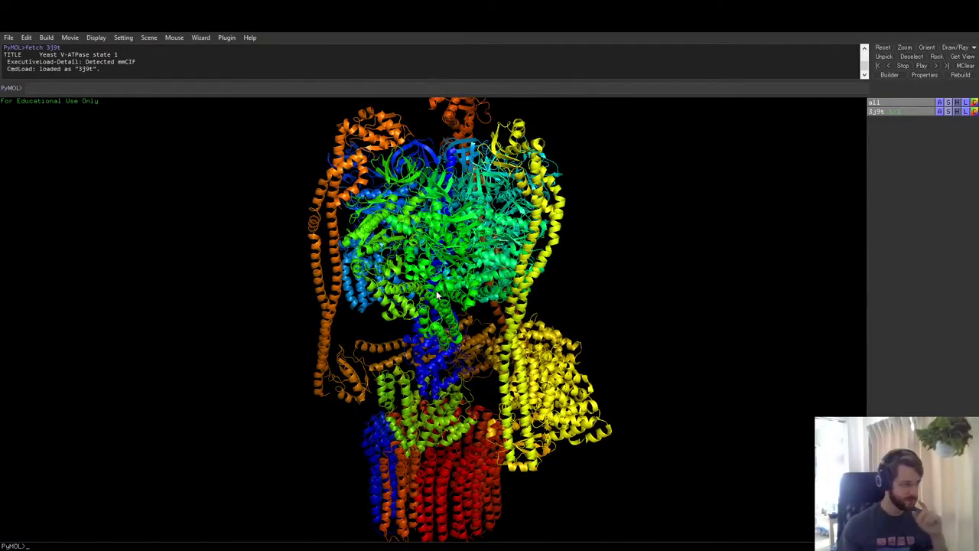
drag(443, 281, 424, 379)
drag(569, 281, 534, 258)
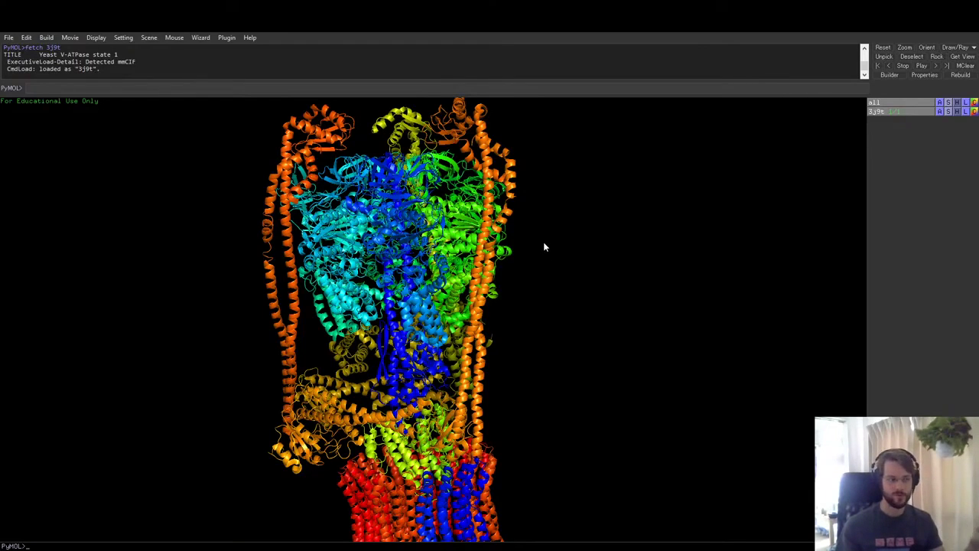
drag(449, 282, 427, 249)
drag(495, 328, 505, 320)
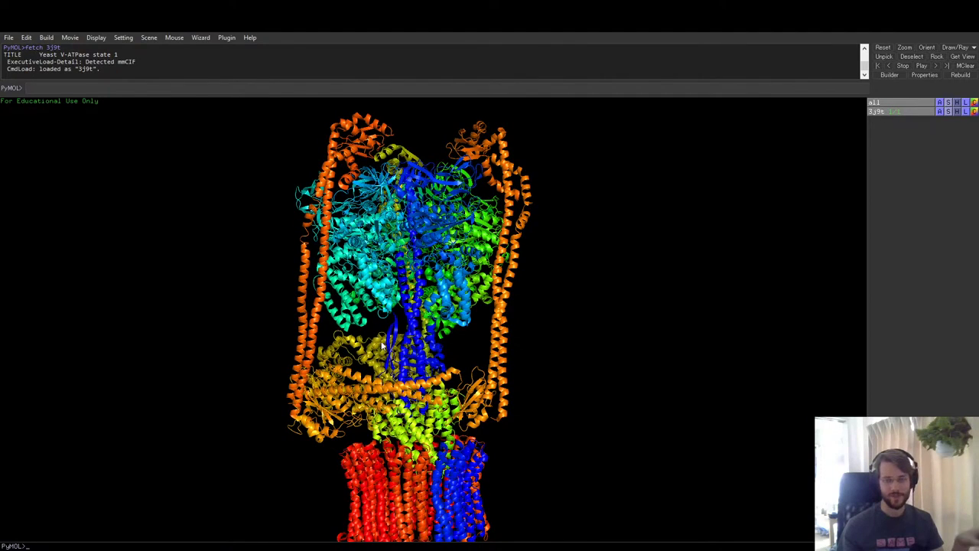
right_click(362, 381)
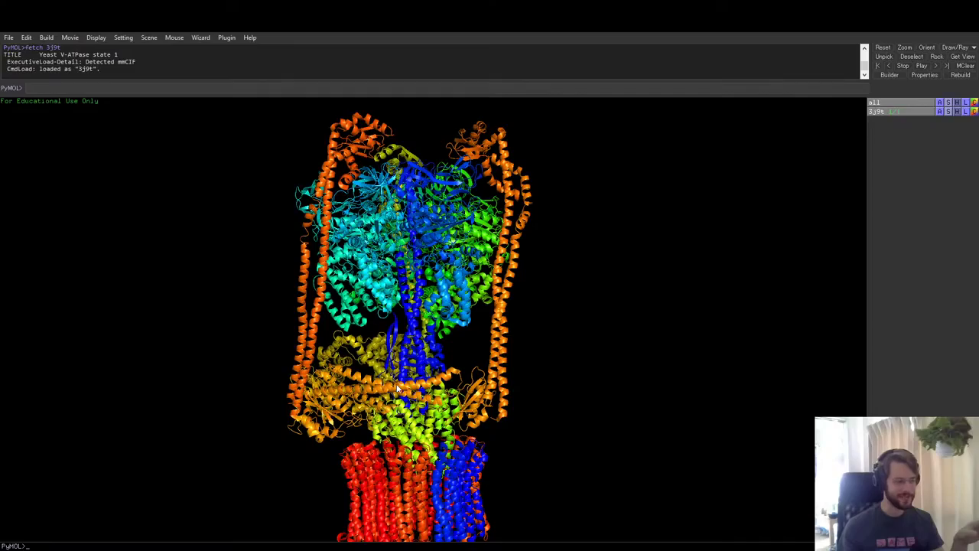
drag(397, 388, 505, 264)
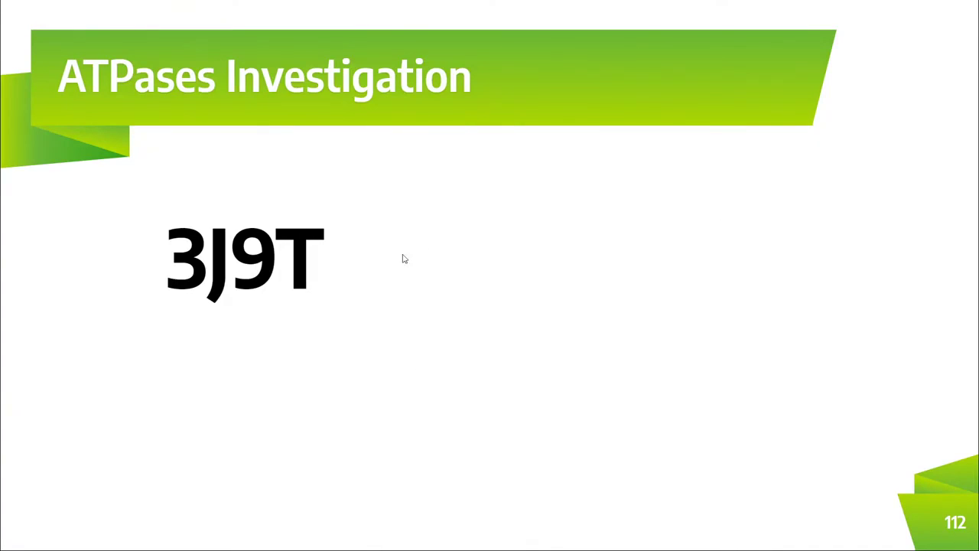
- Switch to the slideshow and advance from the 3J9T slide to the labeled V-ATPase subunit diagram
key(Right)
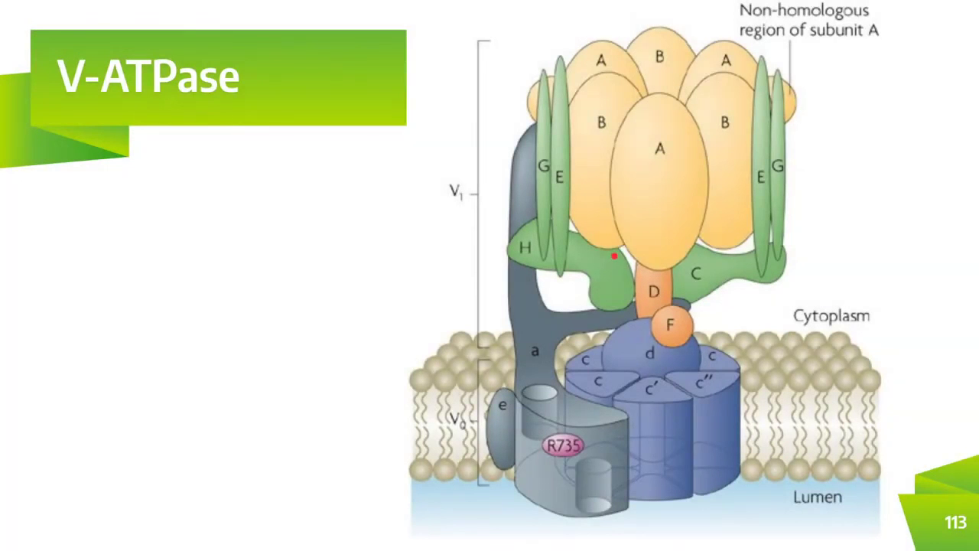
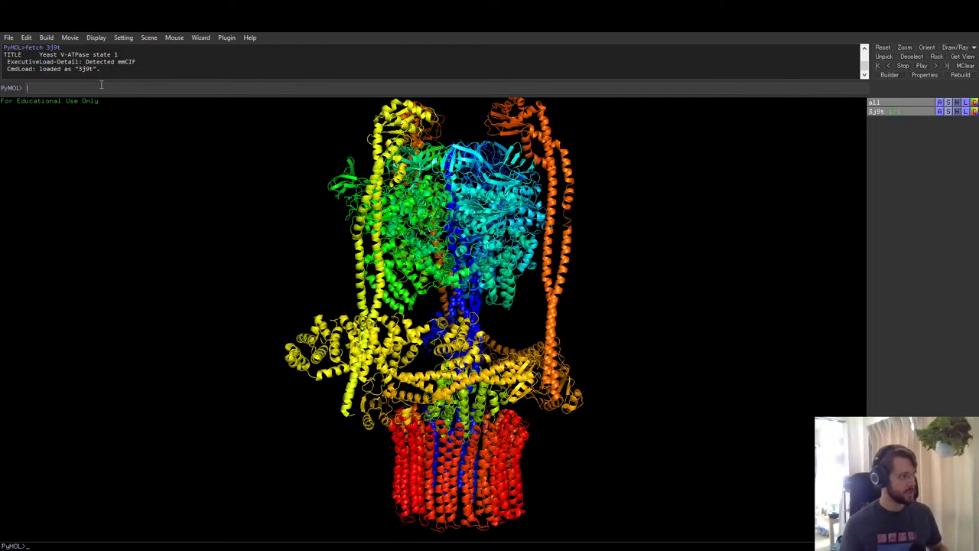
- Return to PyMOL and fetch the rotor ring structures 2WIE and 3u2Y alongside the loaded complex
text(te)
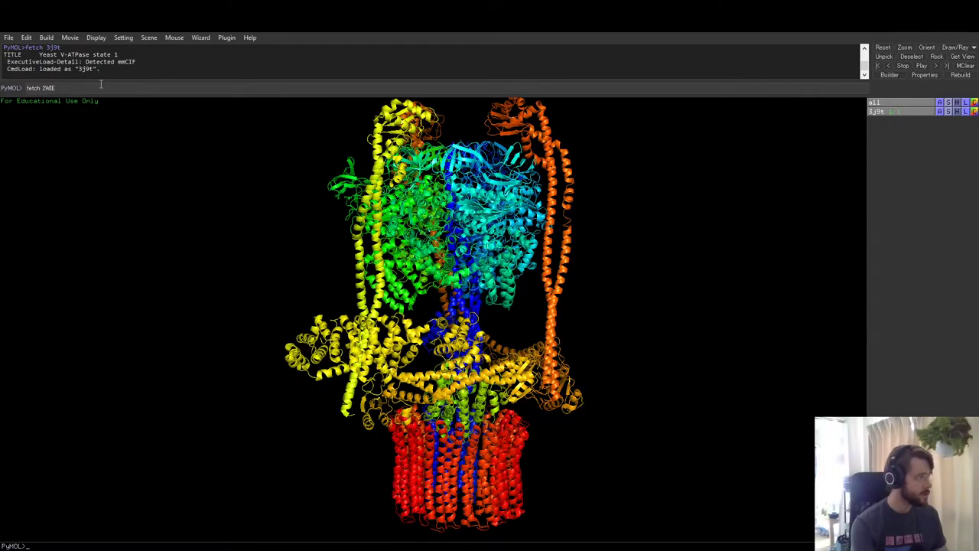
key(Return)
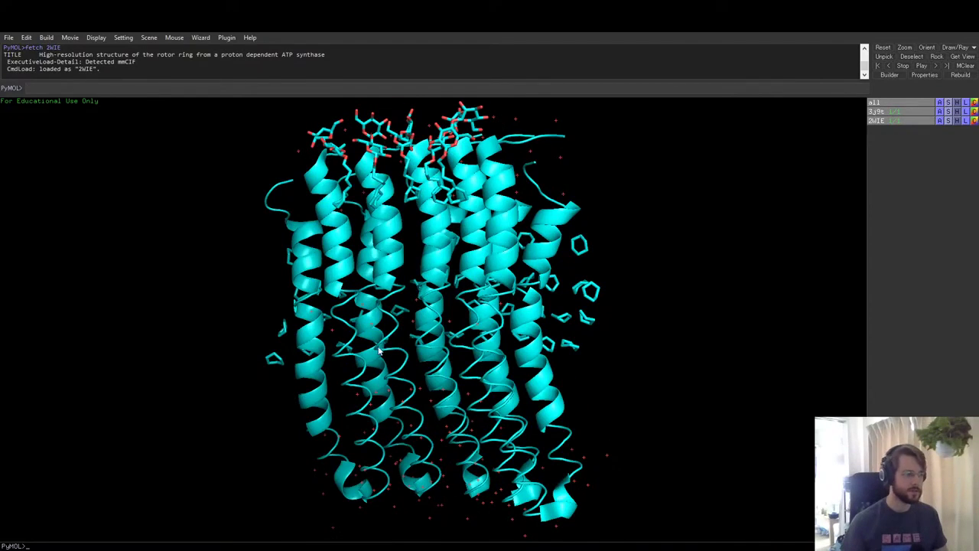
text(h 3u2Y)
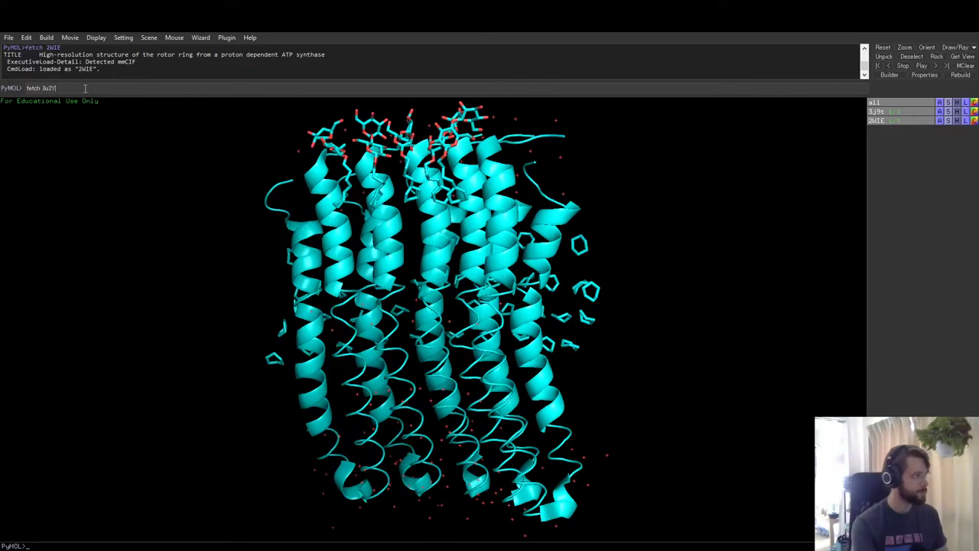
key(Return)
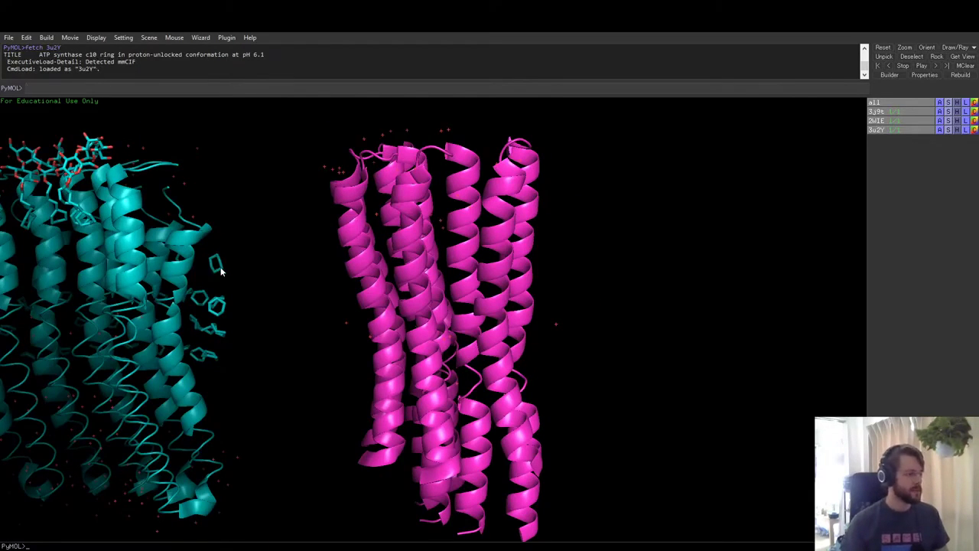
- Compare the cyan 2WIE and magenta 3u2Y rings side by side and in relation to the full V-ATPase complex
right_drag(276, 322, 268, 245)
drag(269, 245, 300, 327)
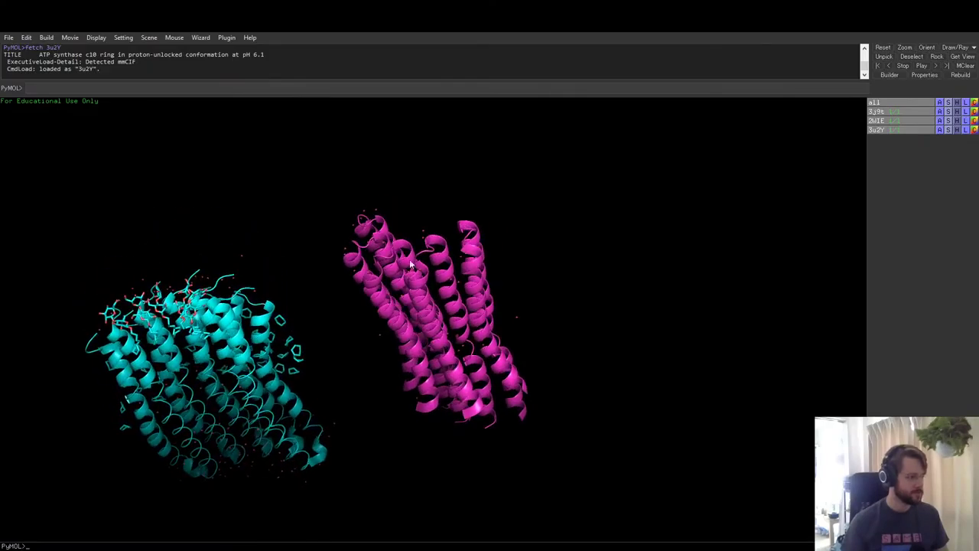
drag(411, 264, 413, 306)
right_drag(413, 306, 405, 229)
scroll(418, 327, up, 5)
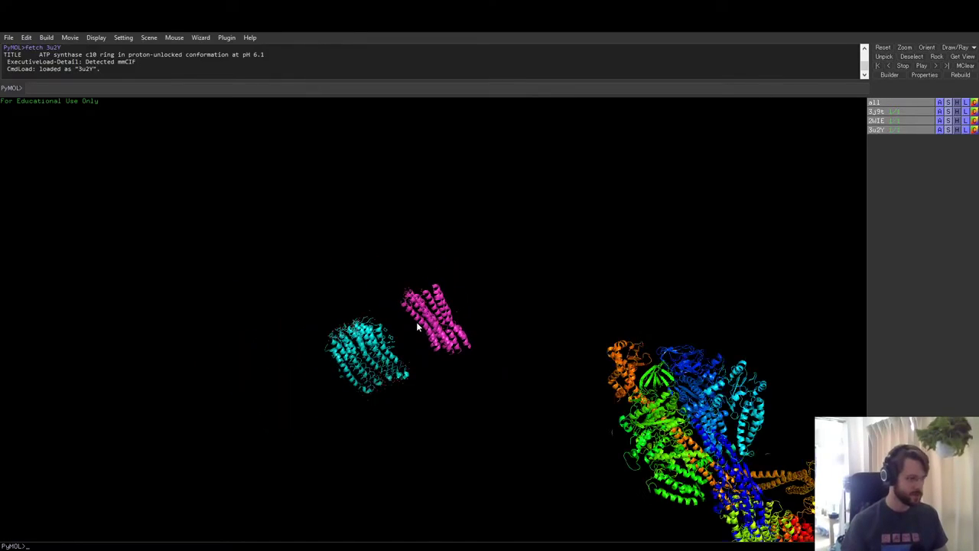
scroll(437, 339, up, 3)
drag(395, 346, 752, 244)
drag(618, 221, 647, 282)
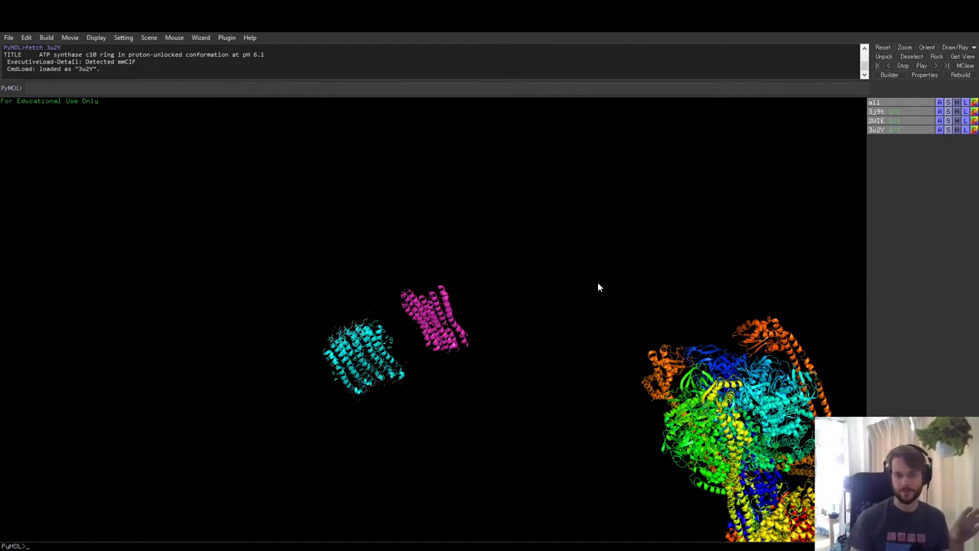
drag(494, 284, 592, 335)
right_drag(452, 348, 398, 424)
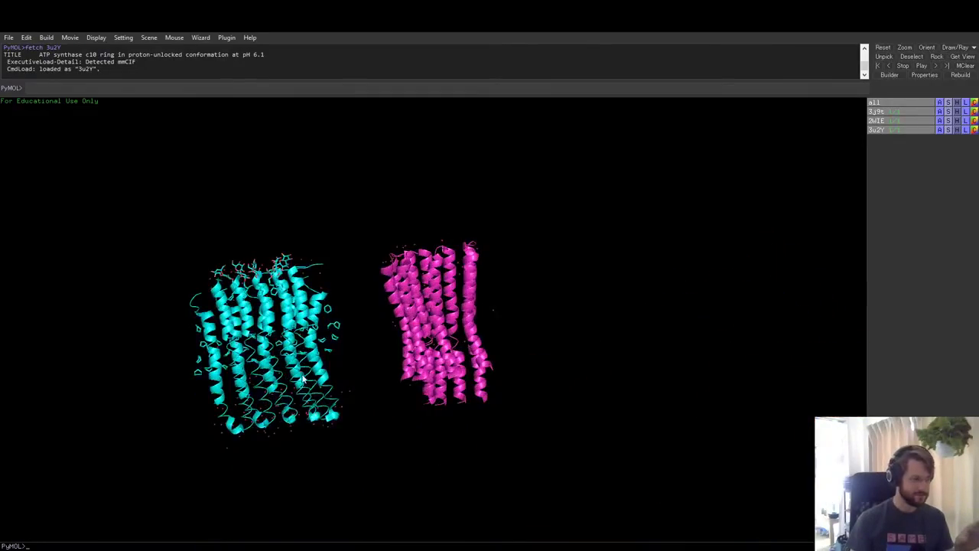
drag(302, 377, 314, 349)
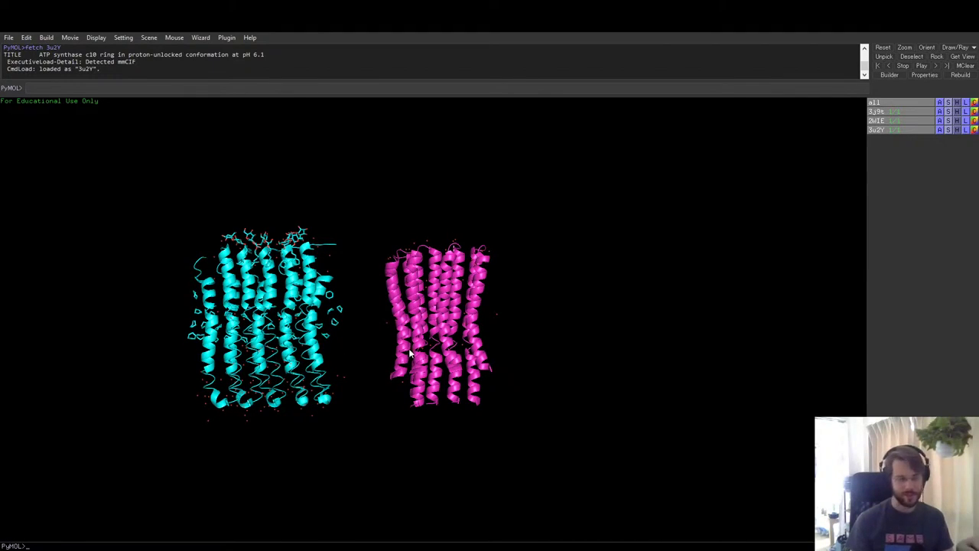
- Center the view on the cyan 2WIE ring and view it beside 3u2Y from the side
middle_drag(401, 349, 448, 336)
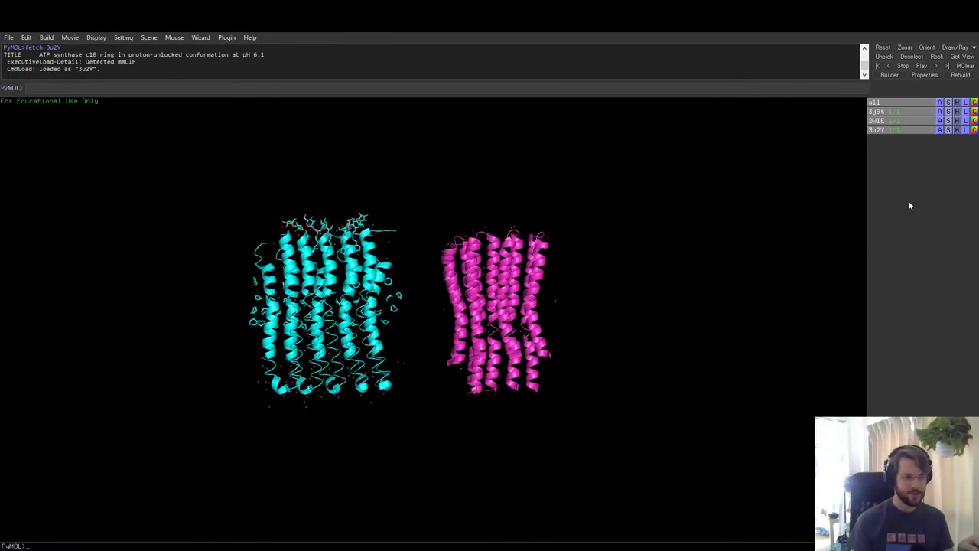
click(940, 120)
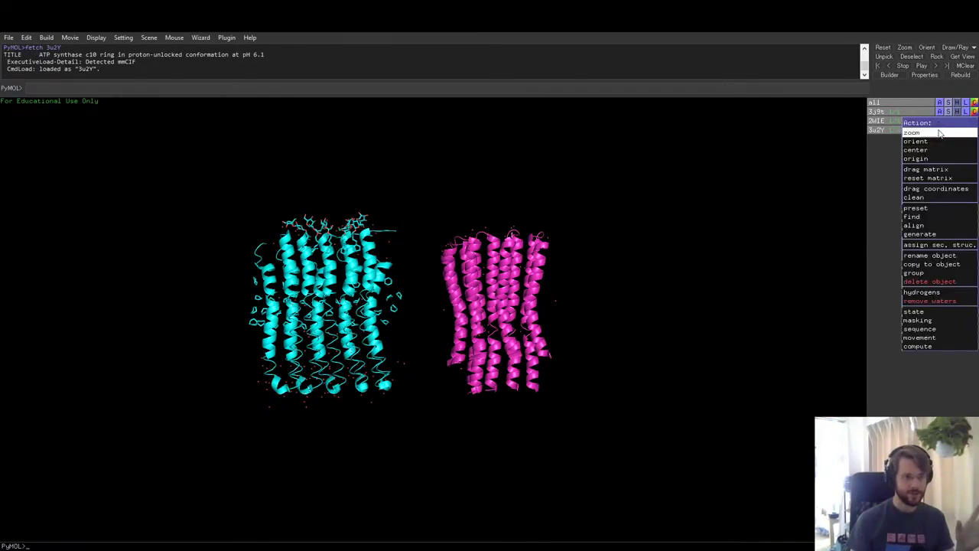
click(886, 183)
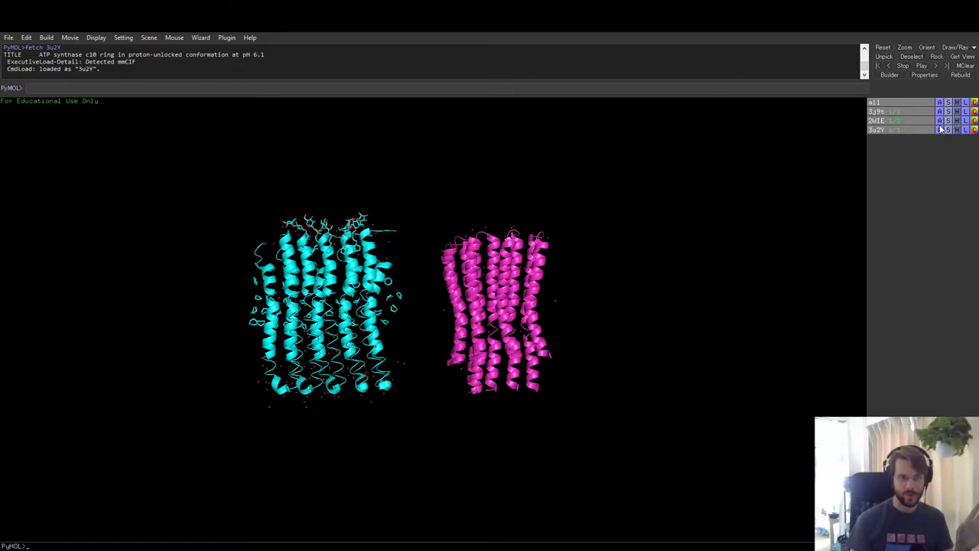
click(940, 122)
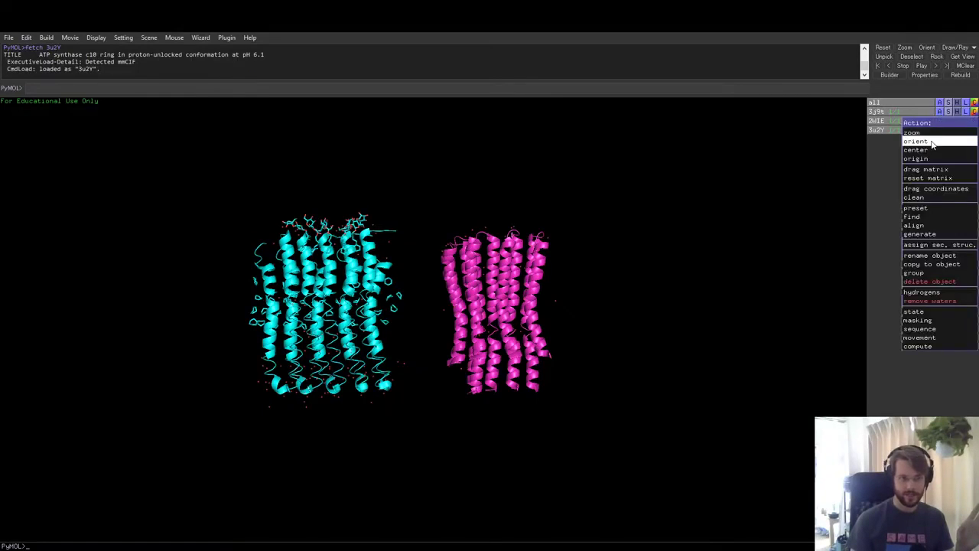
click(930, 143)
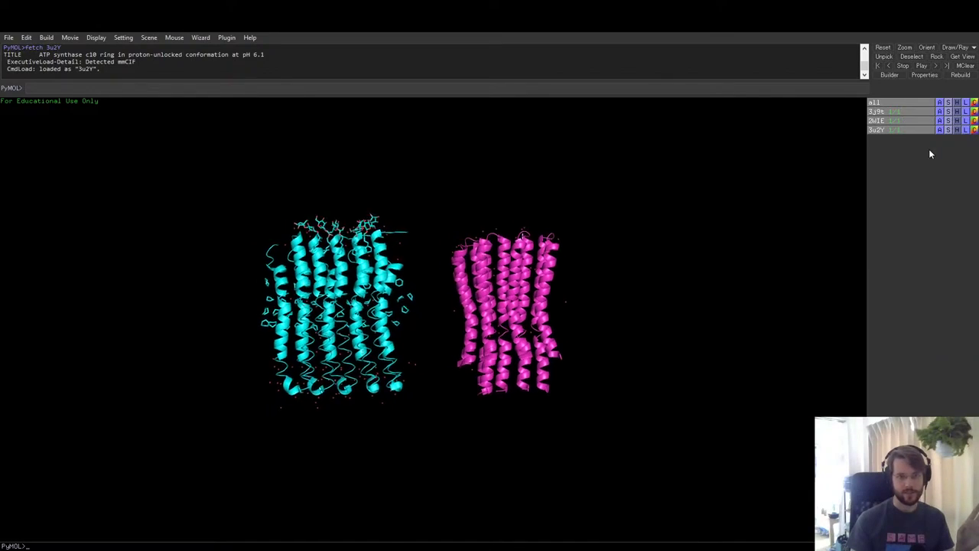
drag(604, 340, 551, 313)
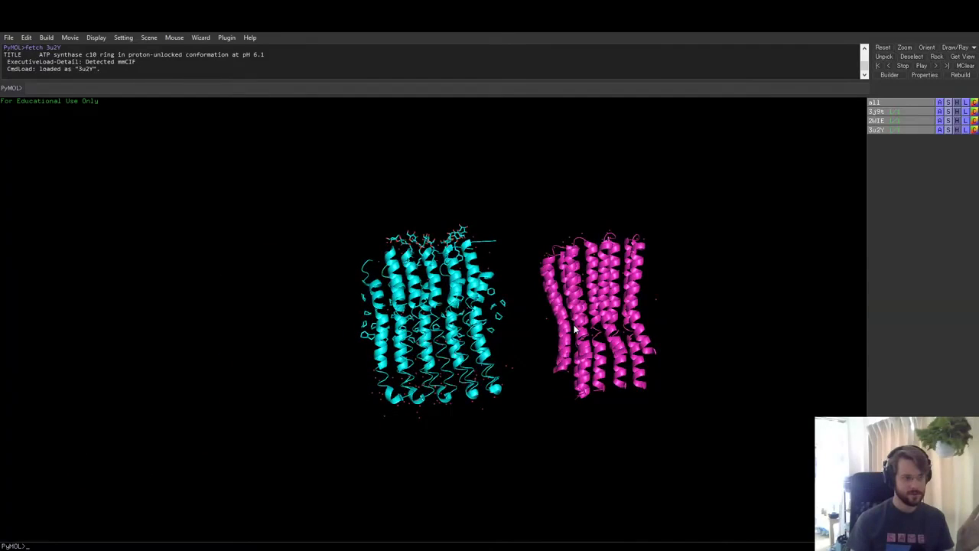
- Center on 3j9t to view the whole complex from the side, and return the center to 2WIE
click(939, 111)
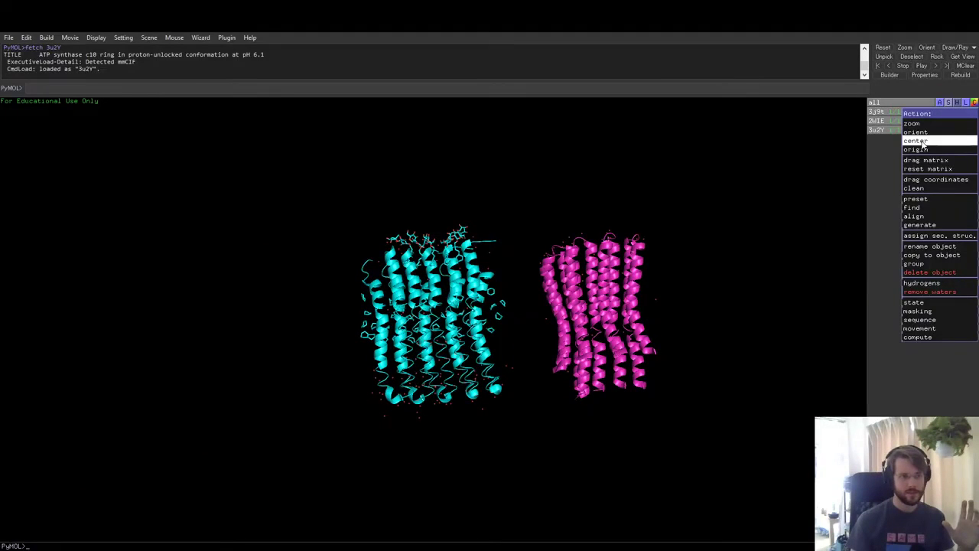
click(921, 141)
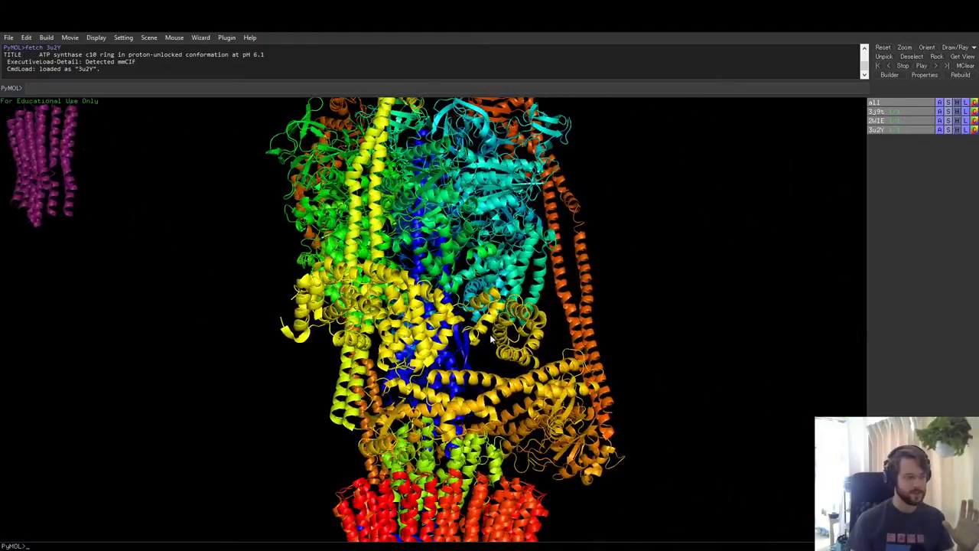
drag(498, 215, 801, 169)
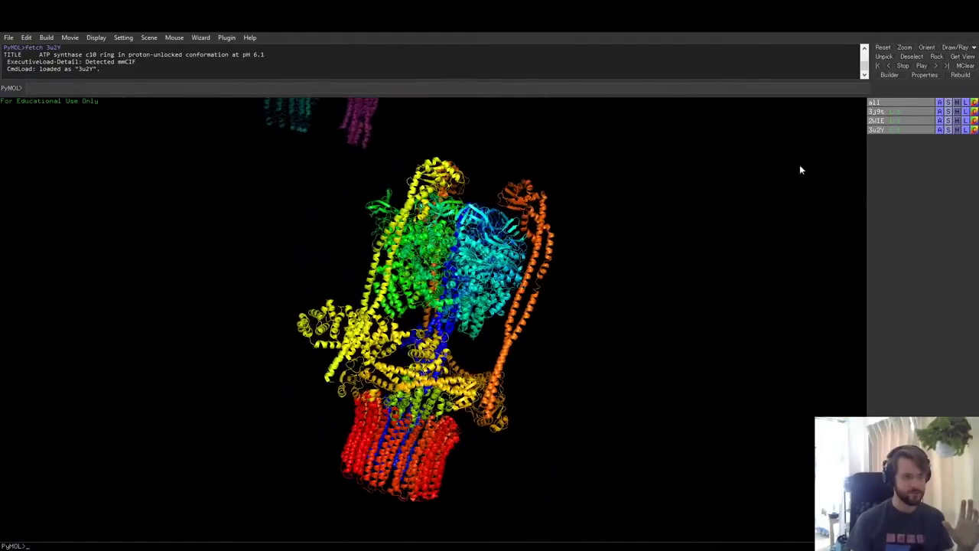
click(939, 120)
click(923, 150)
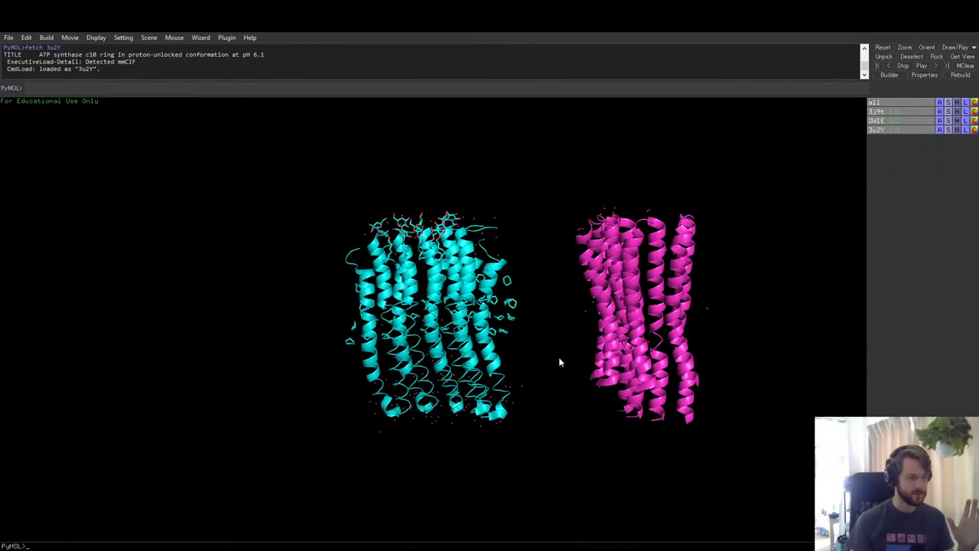
- Examine the 2WIE and 3u2Y rings from the side and end-on to compare the arrangement of their helices
drag(590, 369, 677, 378)
right_drag(678, 378, 640, 188)
drag(711, 329, 768, 313)
drag(481, 265, 362, 281)
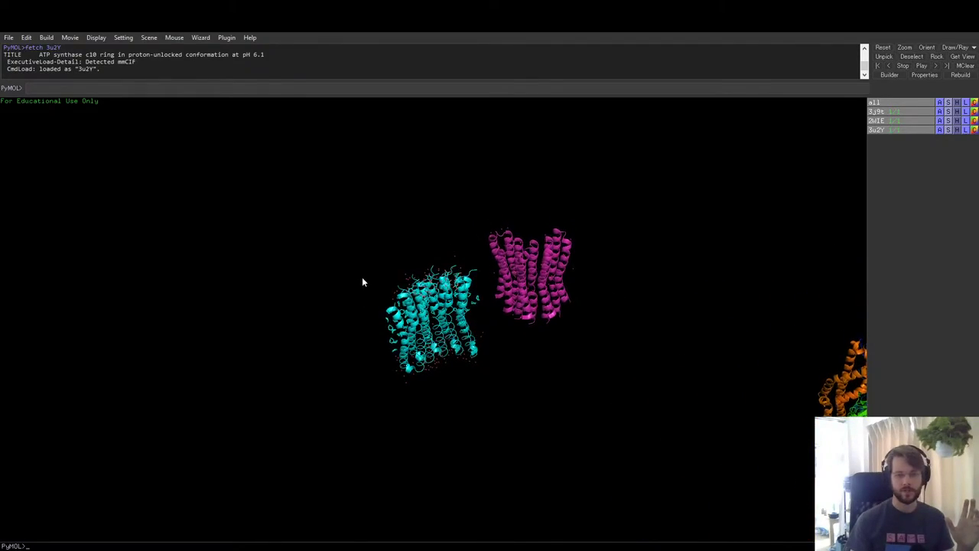
drag(614, 326, 609, 346)
right_drag(495, 335, 488, 354)
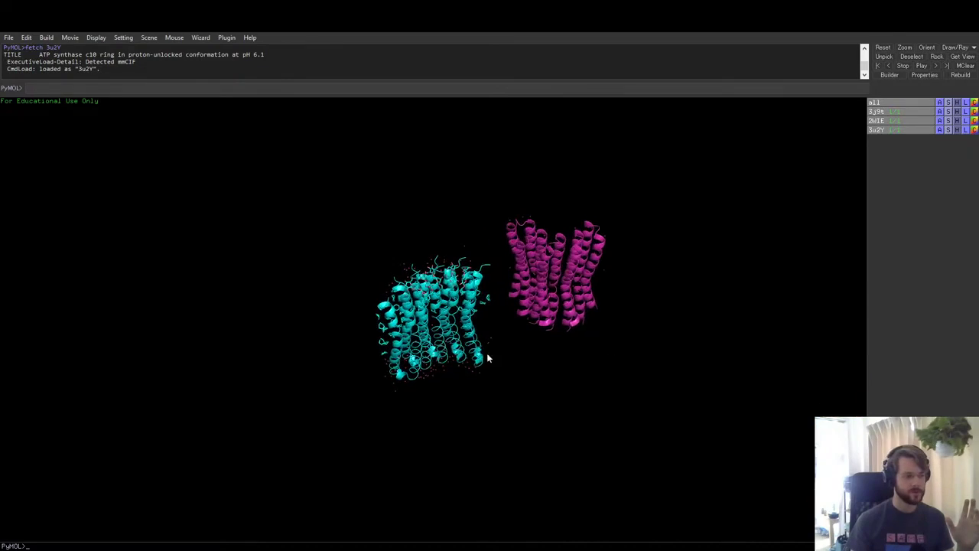
drag(487, 358, 525, 284)
drag(544, 359, 556, 329)
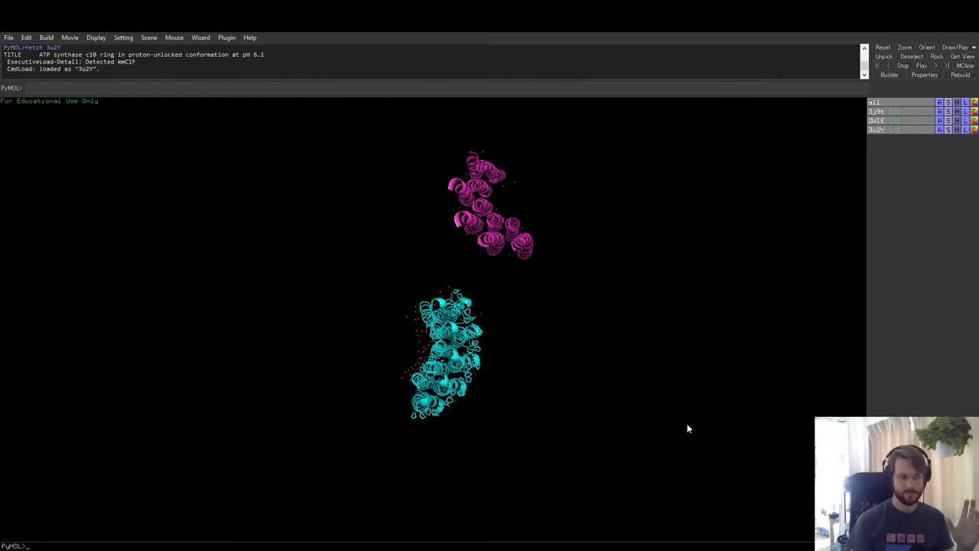
middle_drag(692, 429, 594, 352)
right_drag(558, 401, 570, 360)
- Center on 3j9t and inspect its red membrane ring end-on, looking along the complex's central axis
click(940, 102)
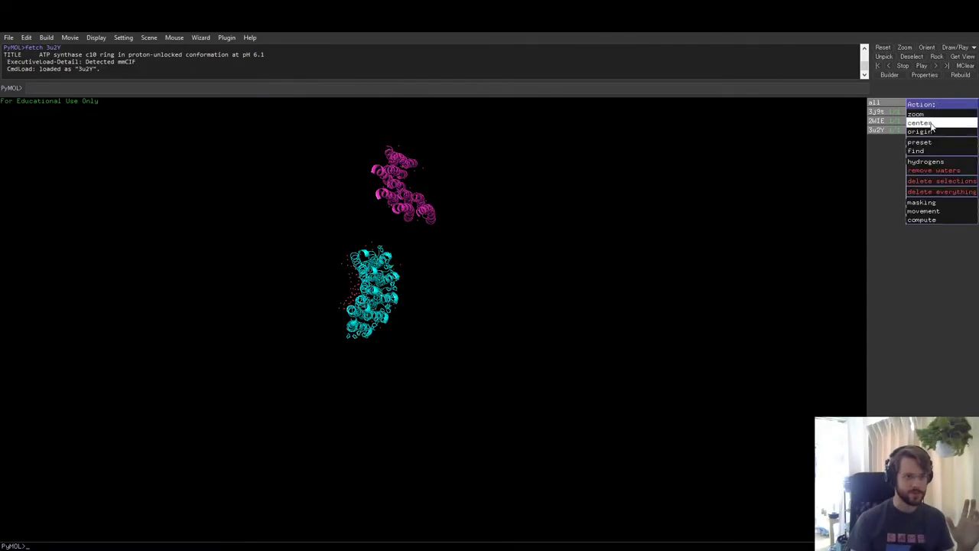
click(940, 121)
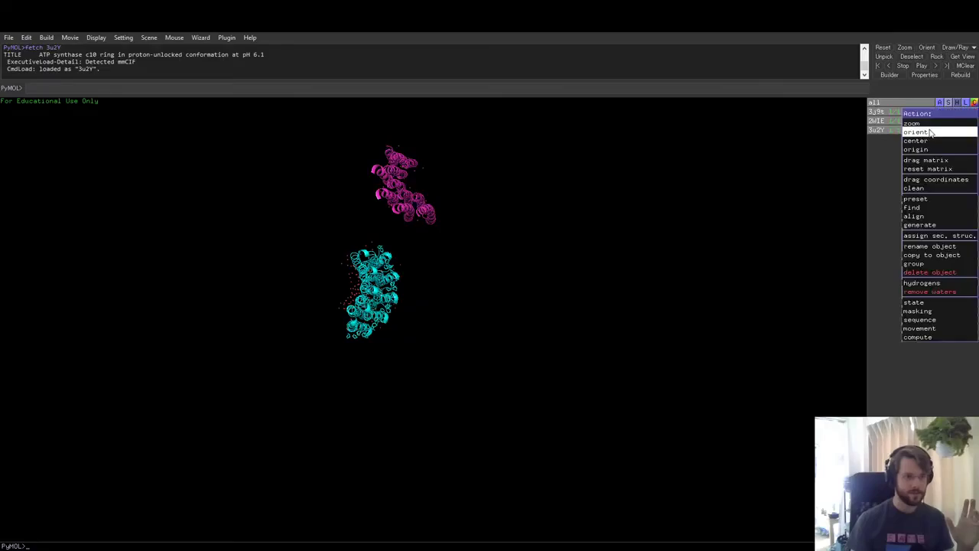
click(929, 138)
drag(493, 356, 454, 345)
right_drag(460, 328, 474, 371)
drag(476, 375, 602, 271)
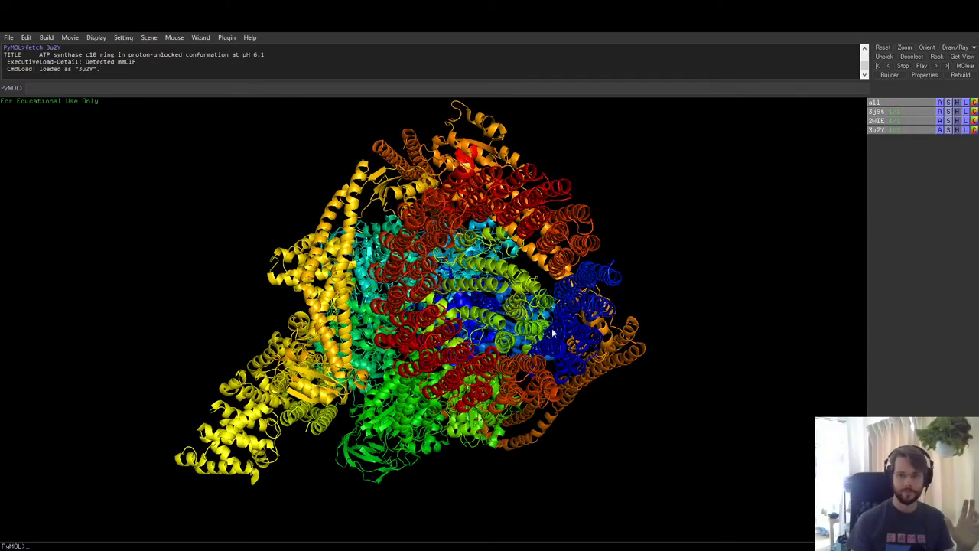
drag(580, 256, 456, 273)
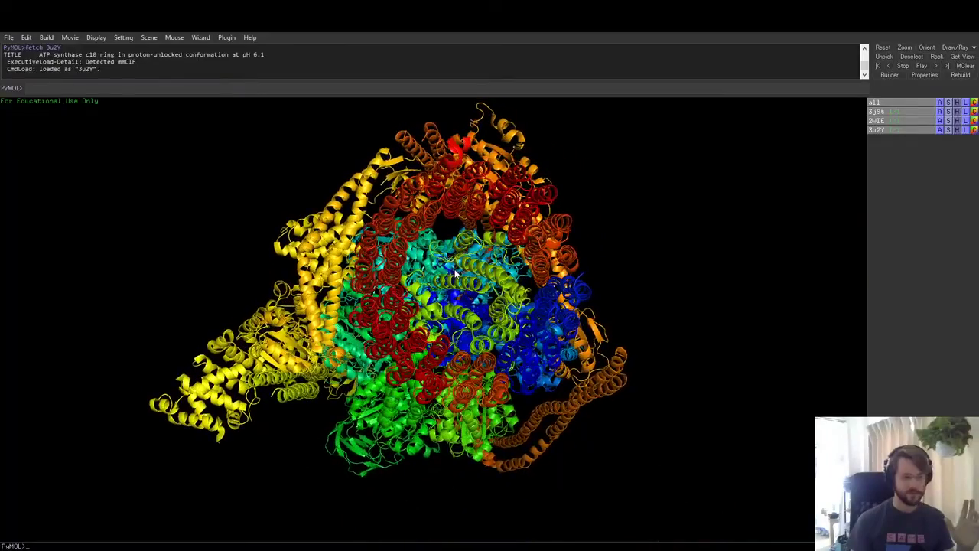
right_drag(514, 321, 516, 260)
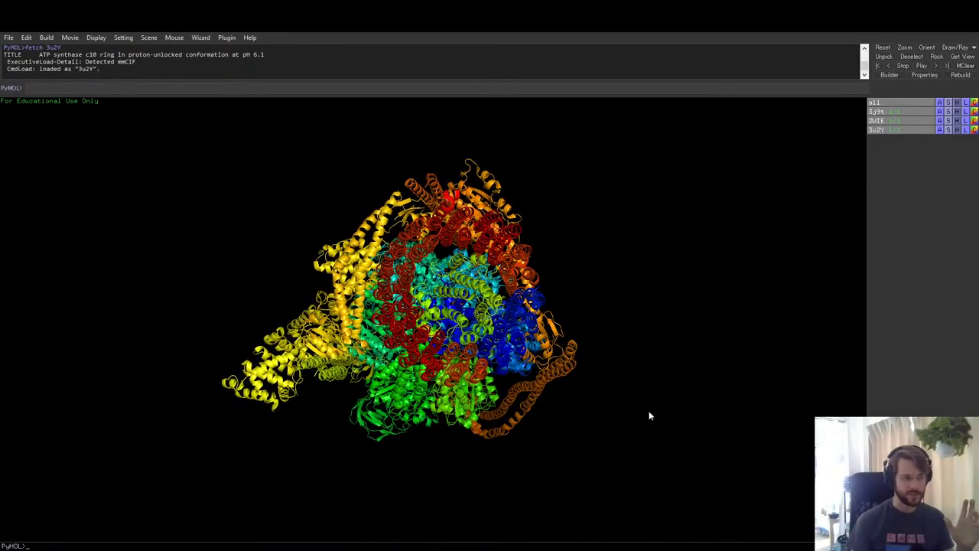
- Bring the 2WIE and 3u2Y rings back into a close end-on view for comparison with the 3j9t ring
middle_drag(649, 416, 477, 191)
middle_drag(551, 376, 486, 178)
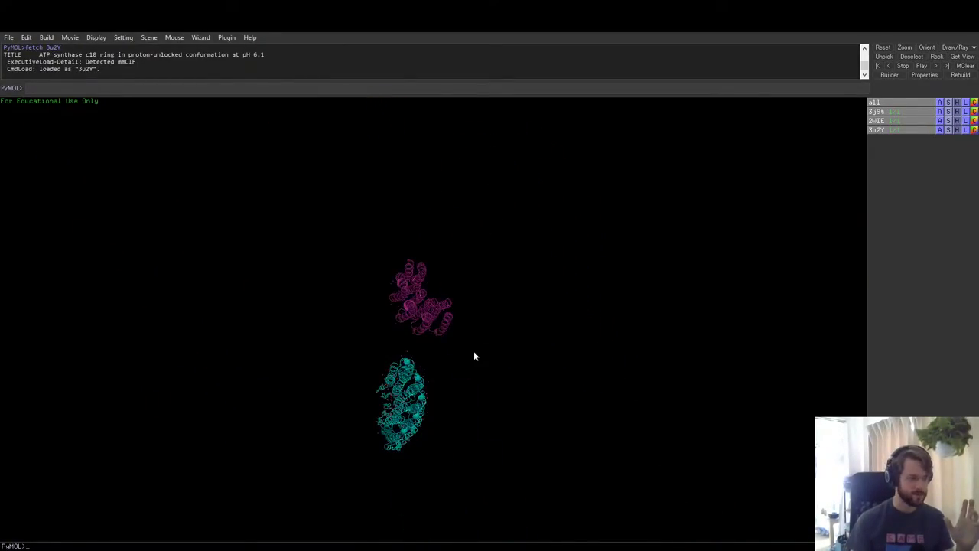
middle_drag(474, 351, 465, 302)
right_drag(394, 251, 470, 380)
middle_drag(379, 314, 394, 240)
middle_drag(386, 174, 368, 263)
drag(356, 242, 375, 291)
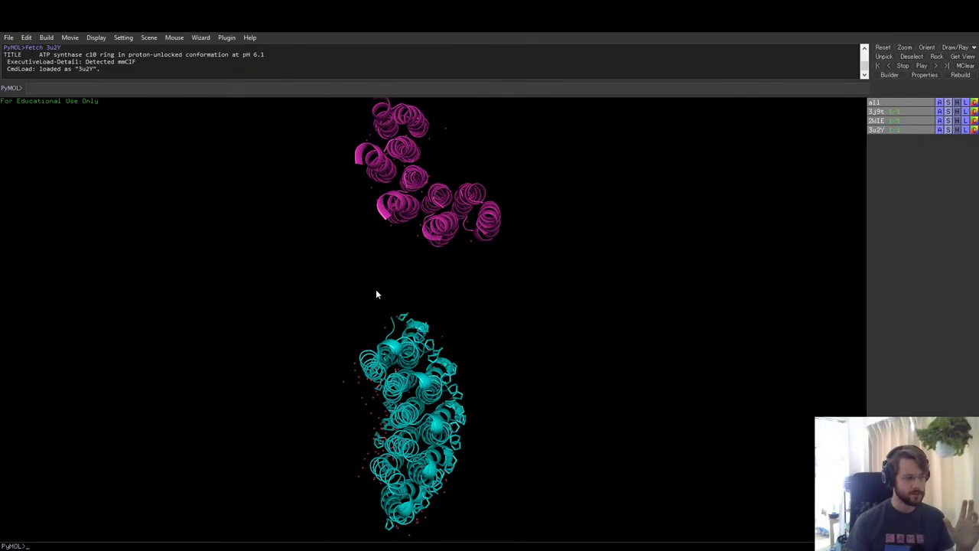
- Center on 2WIE and compare the curvature of both rings end-on, finishing with an upright side view
click(940, 121)
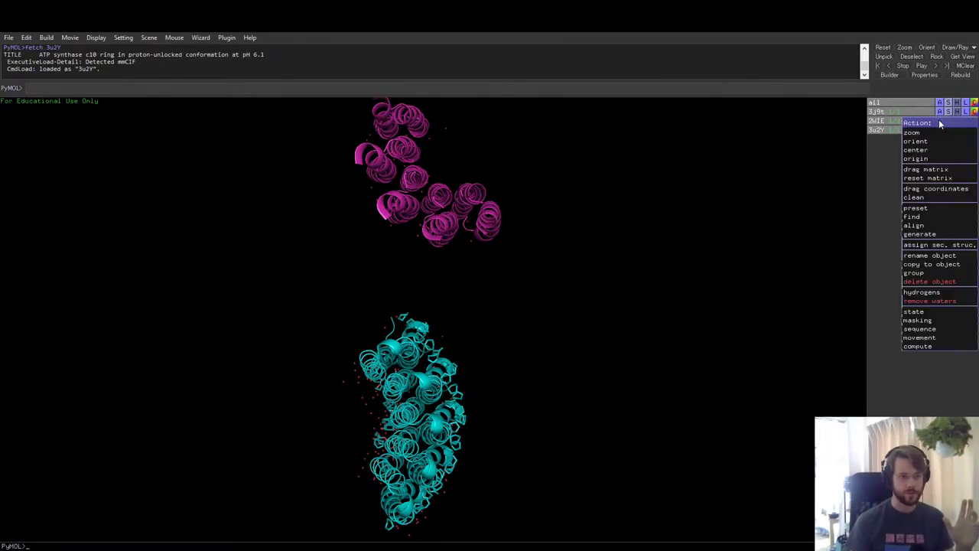
click(917, 148)
right_drag(562, 293, 519, 192)
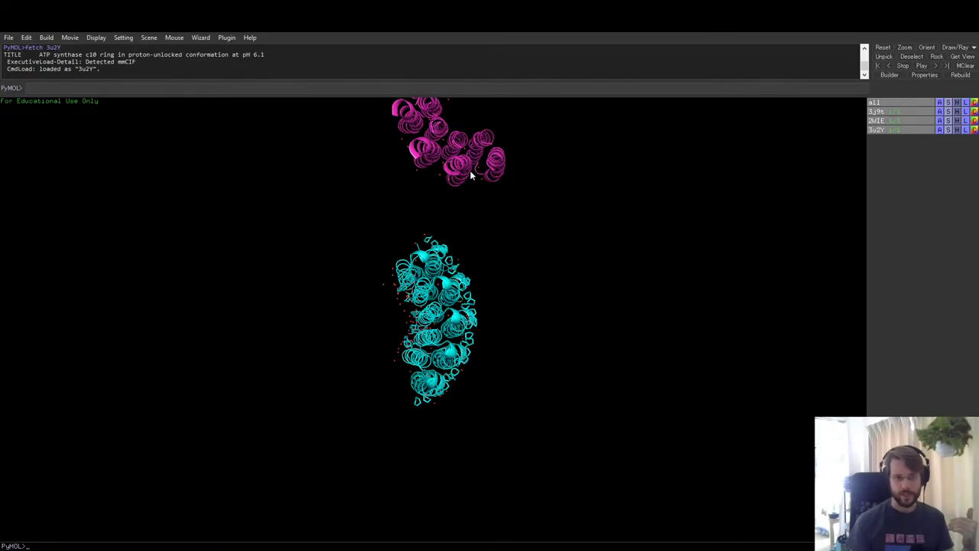
middle_drag(461, 136, 439, 198)
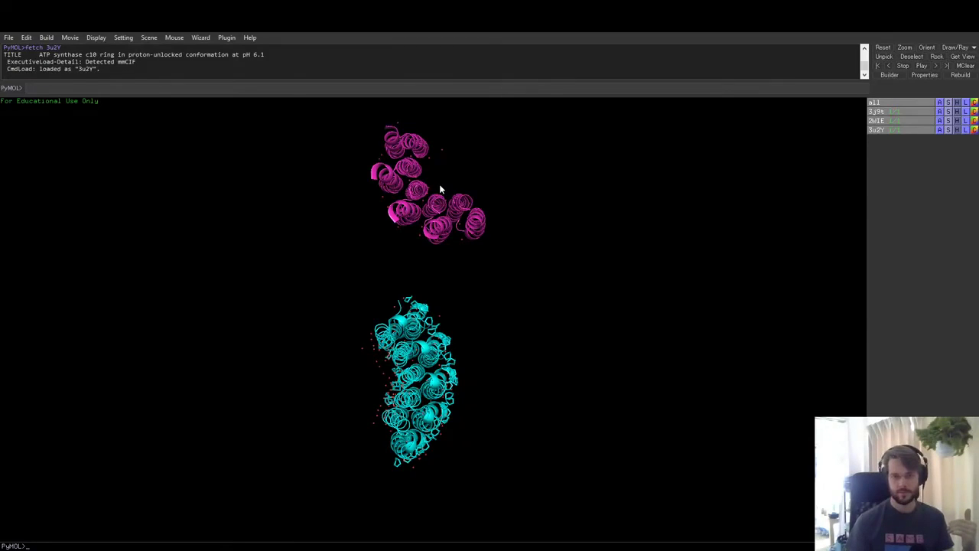
drag(360, 189, 560, 306)
mouse_move(350, 303)
mouse_down()
mouse_move(364, 299)
mouse_move(348, 294)
mouse_up()
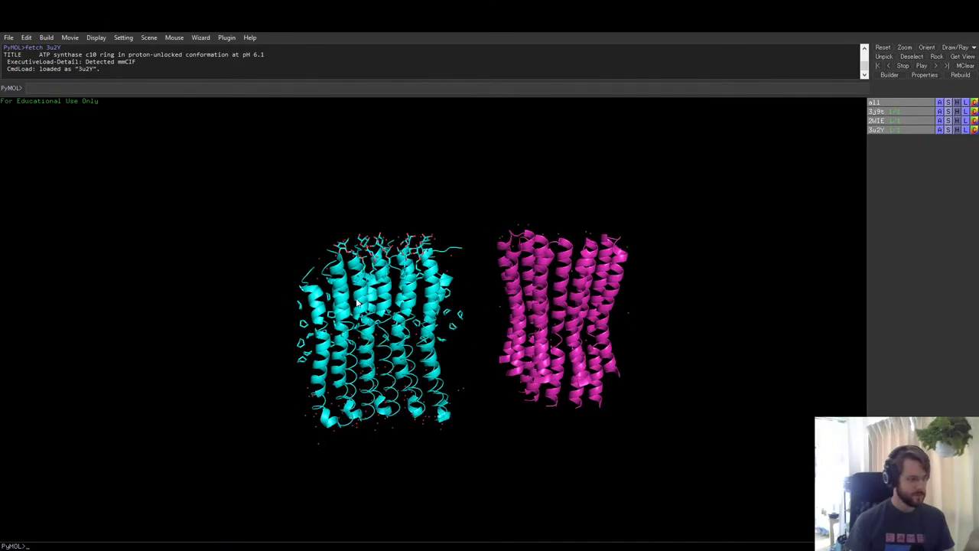
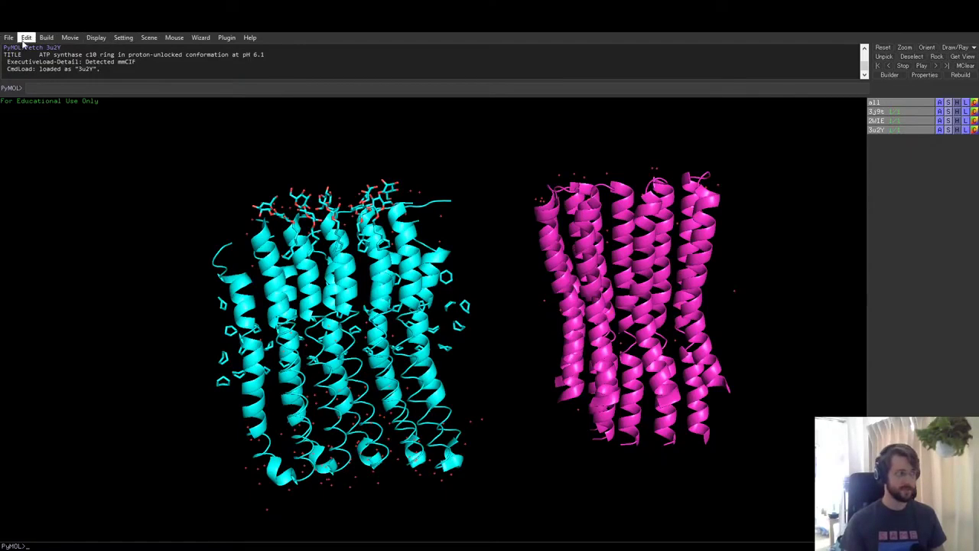
- Show the sequences and select the glutamate in the LSEATG stretch of each 3u2Y chain
click(104, 57)
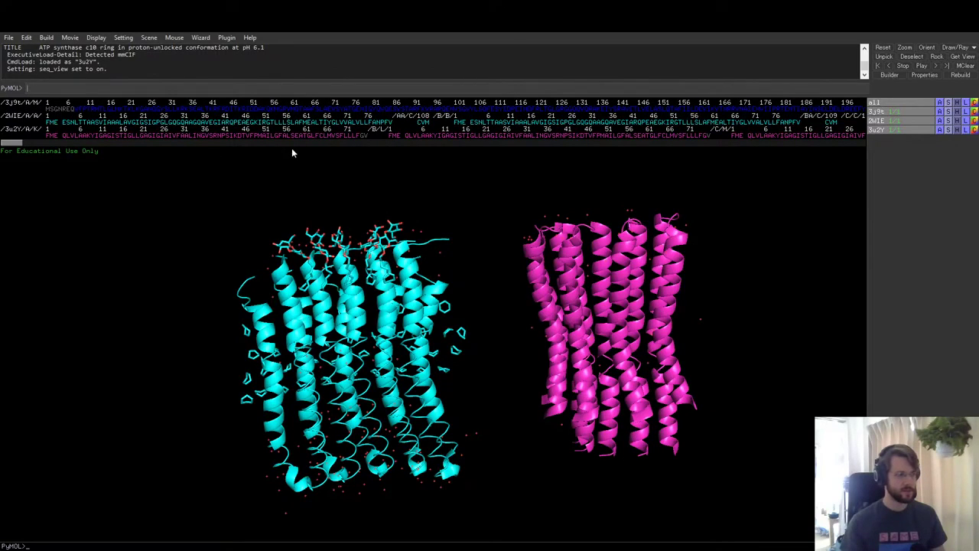
mouse_move(21, 146)
mouse_down()
mouse_move(38, 144)
mouse_move(2, 150)
mouse_up()
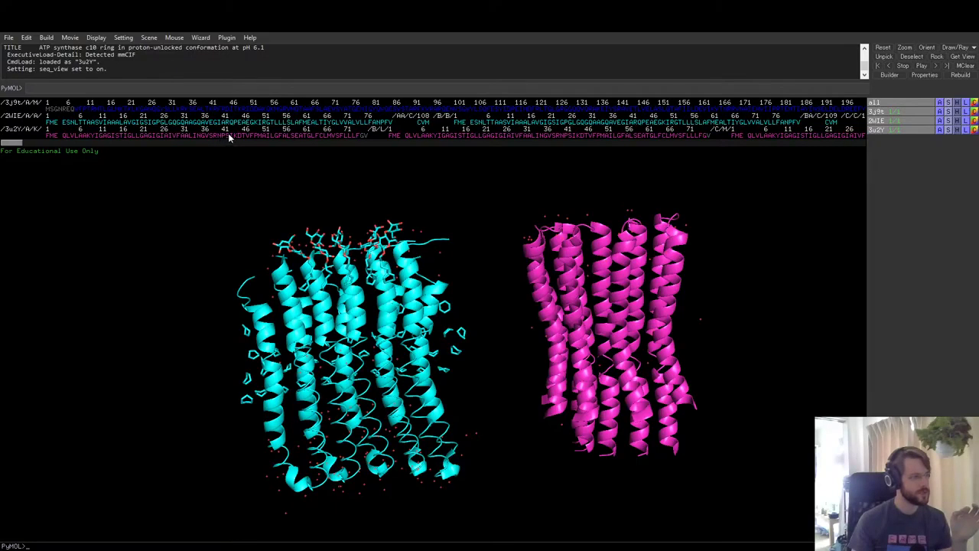
click(297, 136)
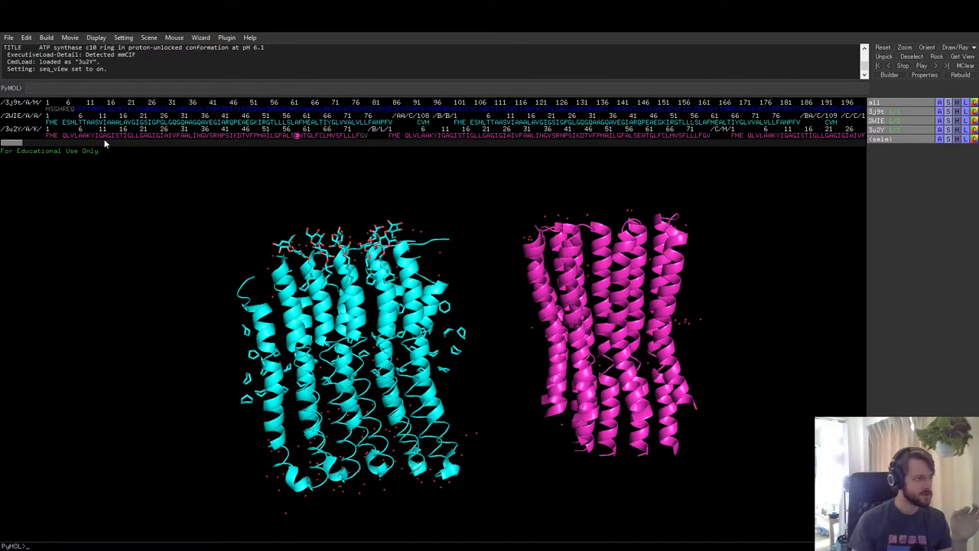
drag(20, 145, 19, 146)
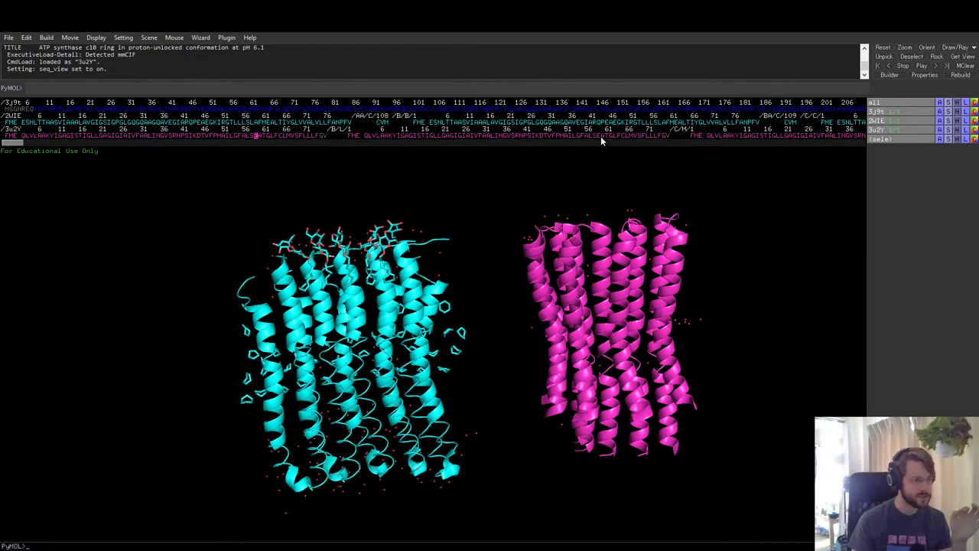
drag(27, 142, 41, 151)
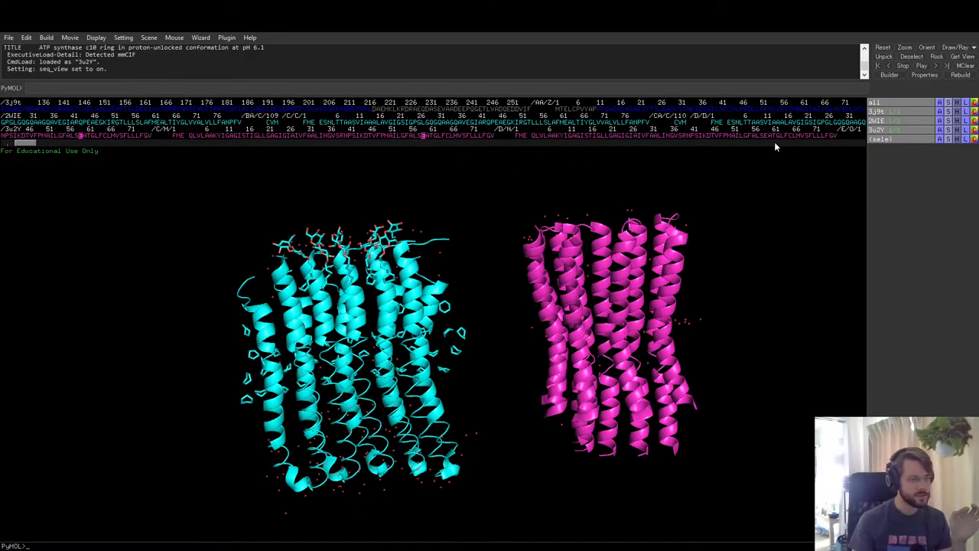
drag(22, 143, 44, 143)
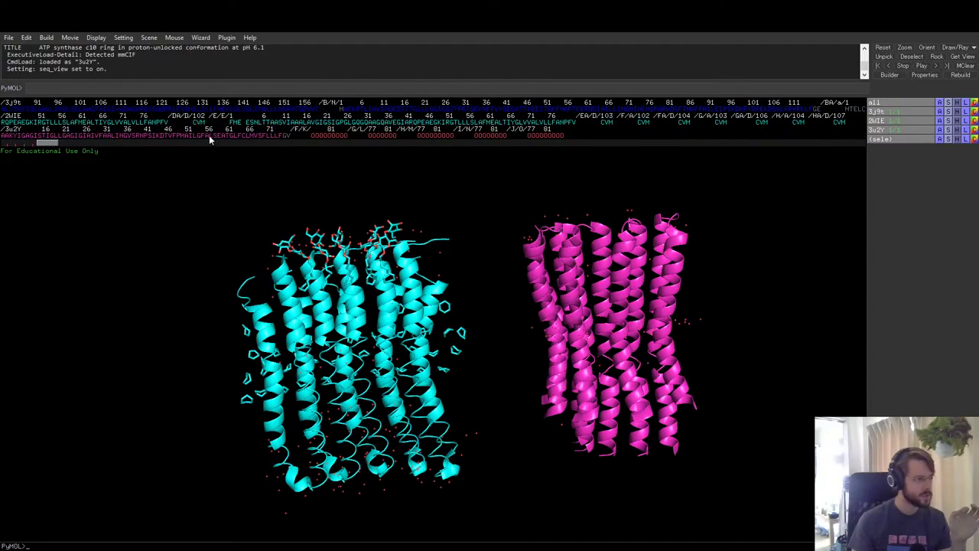
- Add the glutamate in the FMEALT stretch of each 2WIE chain to the current selection
drag(54, 143, 14, 144)
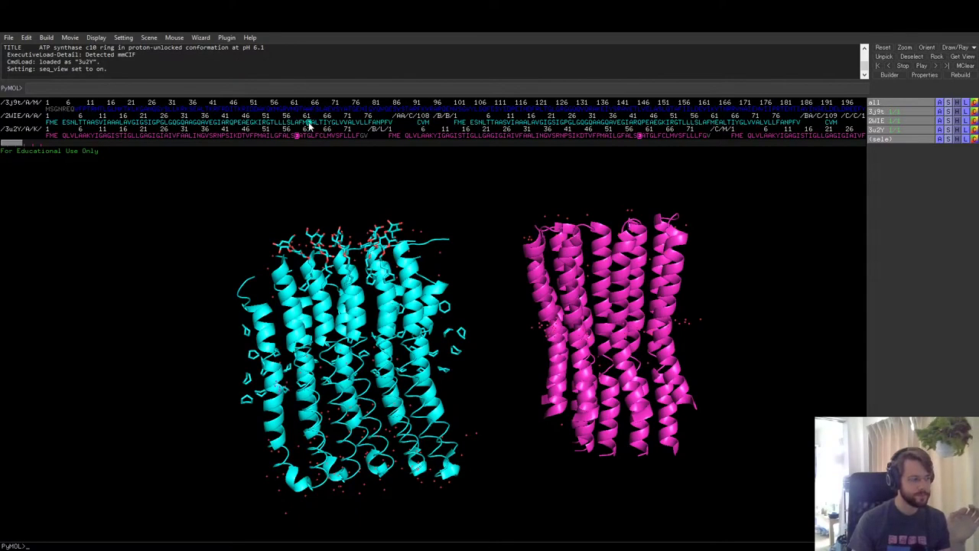
drag(20, 145, 26, 146)
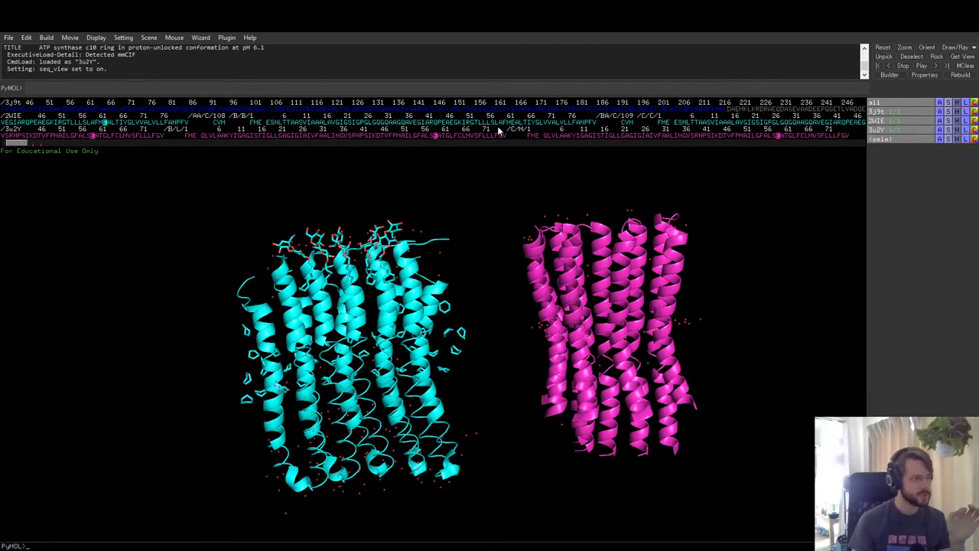
drag(23, 145, 33, 146)
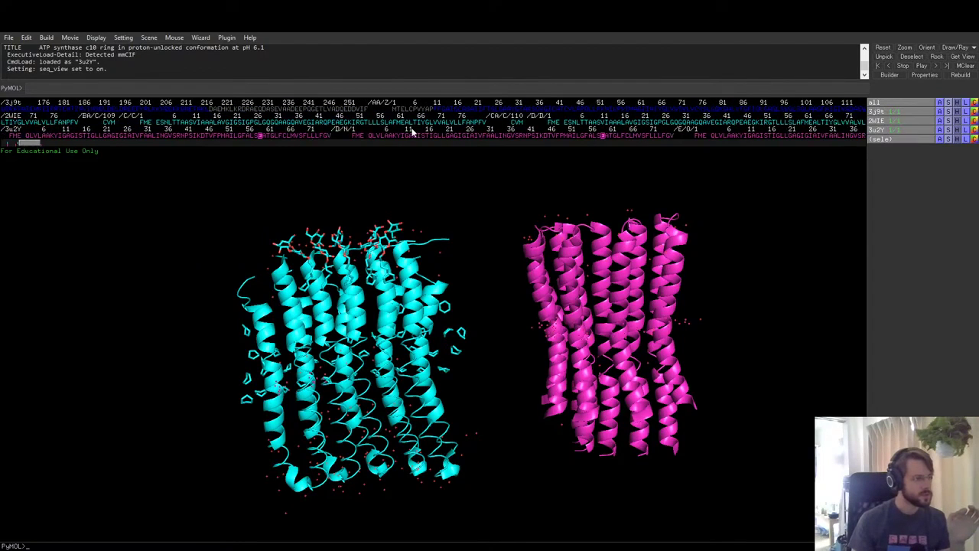
click(39, 143)
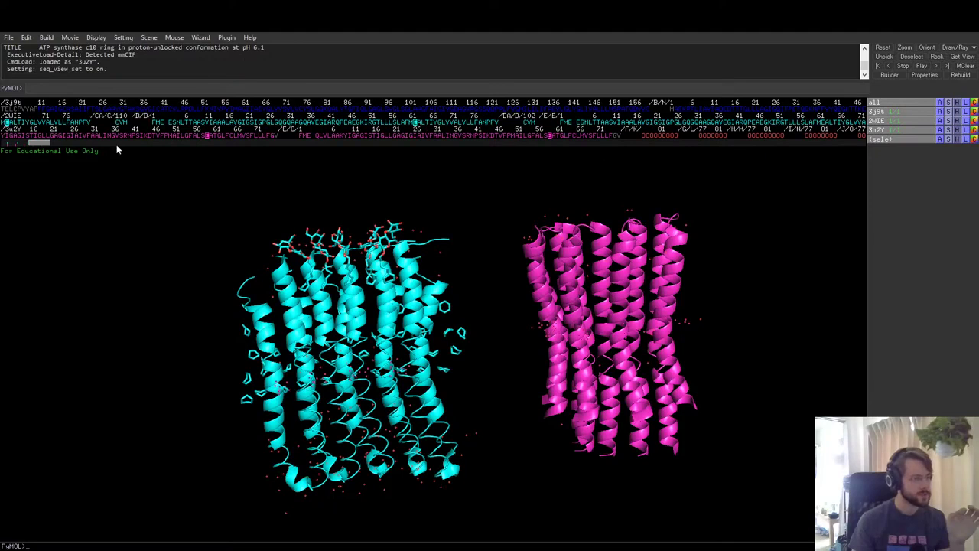
drag(43, 145, 56, 148)
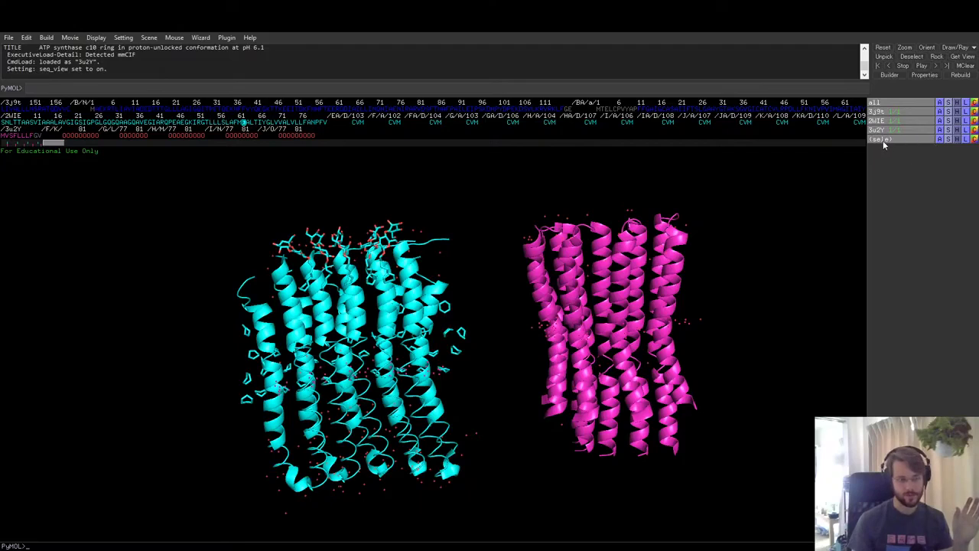
- Rename the current selection to Glutamates
click(940, 139)
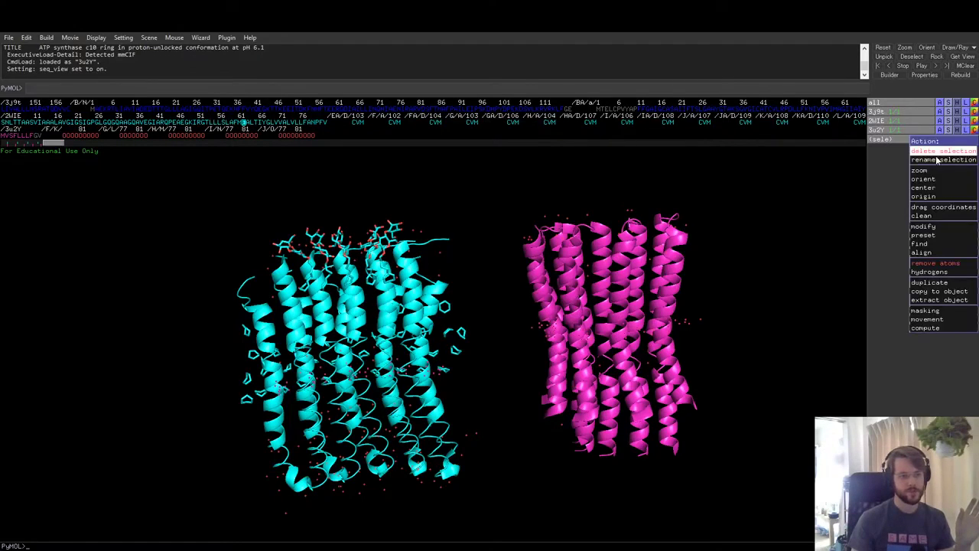
click(935, 160)
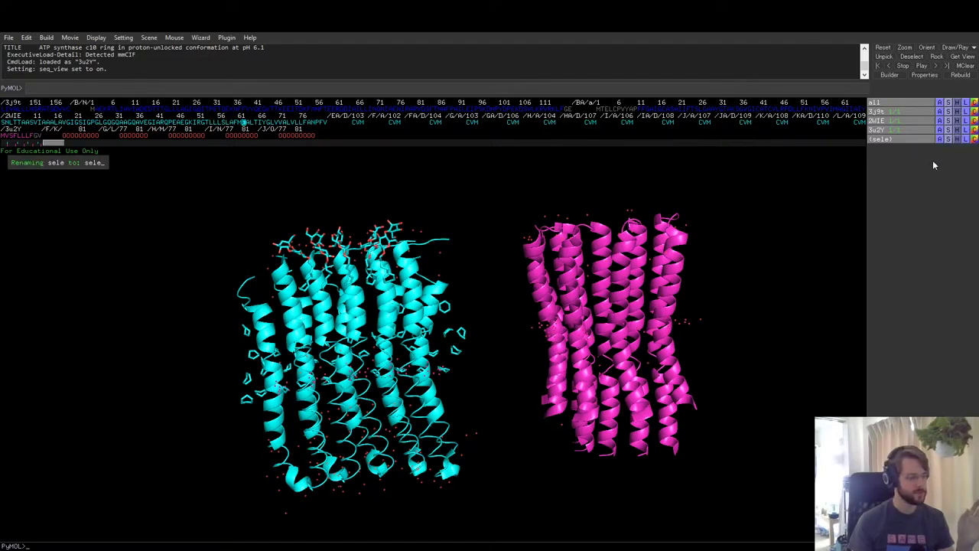
key(BackSpace)
key(BackSpace)
key(BackSpace)
key(BackSpace)
text(Glutamates)
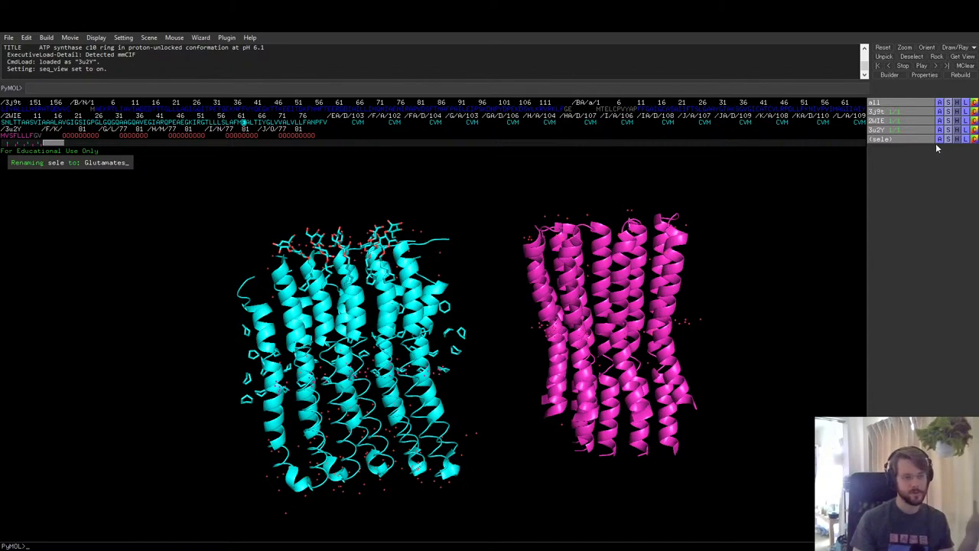
key(Return)
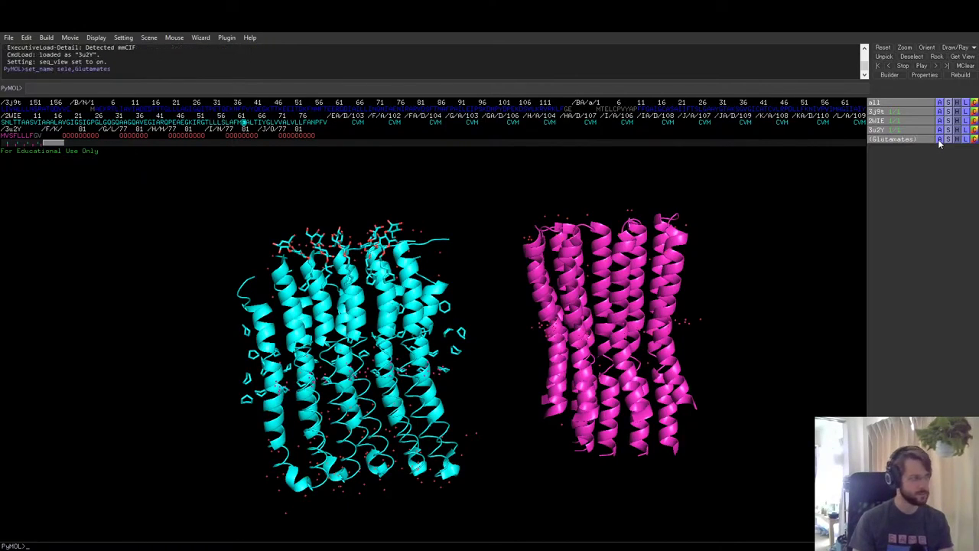
- Show the Glutamates selection in licorice representation and check the side chains on both rings from the side
click(940, 140)
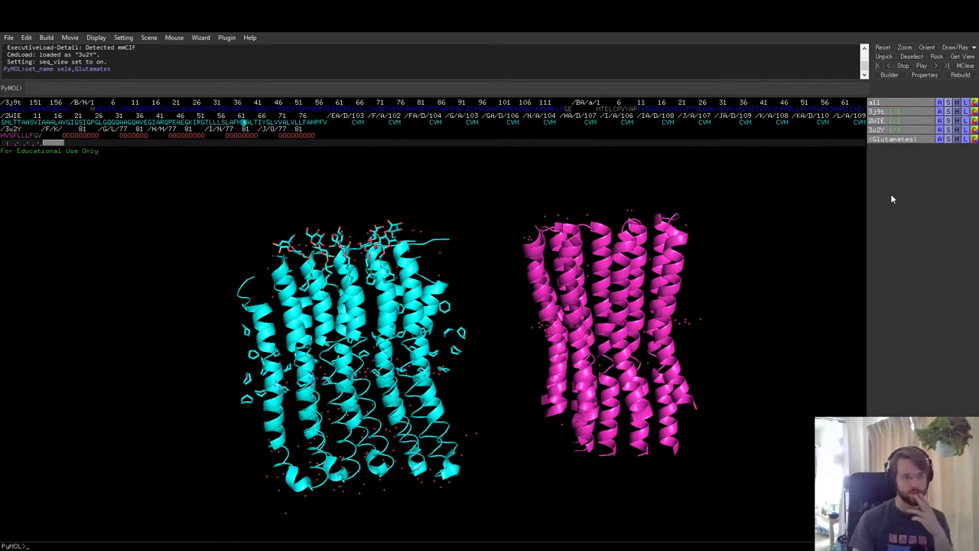
click(949, 140)
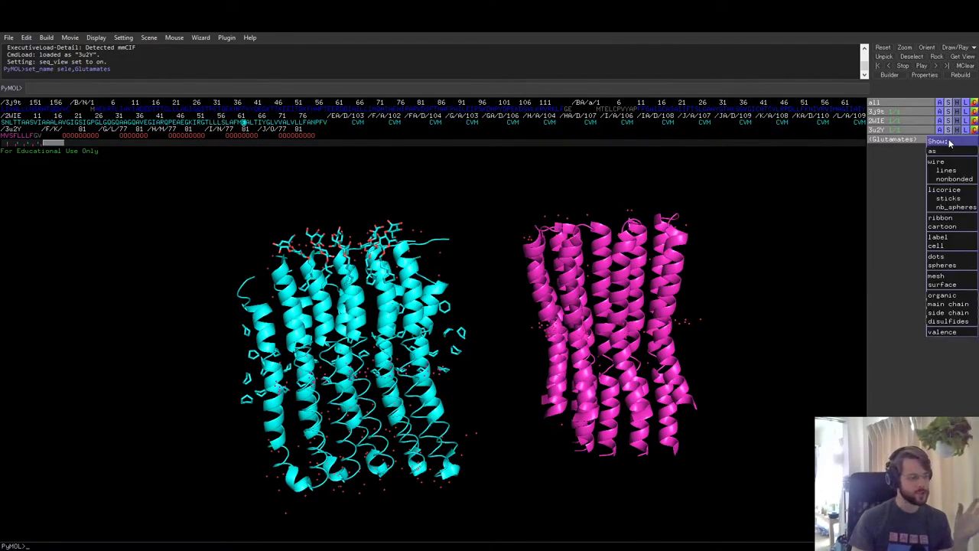
click(953, 192)
drag(703, 273, 655, 342)
drag(632, 373, 670, 346)
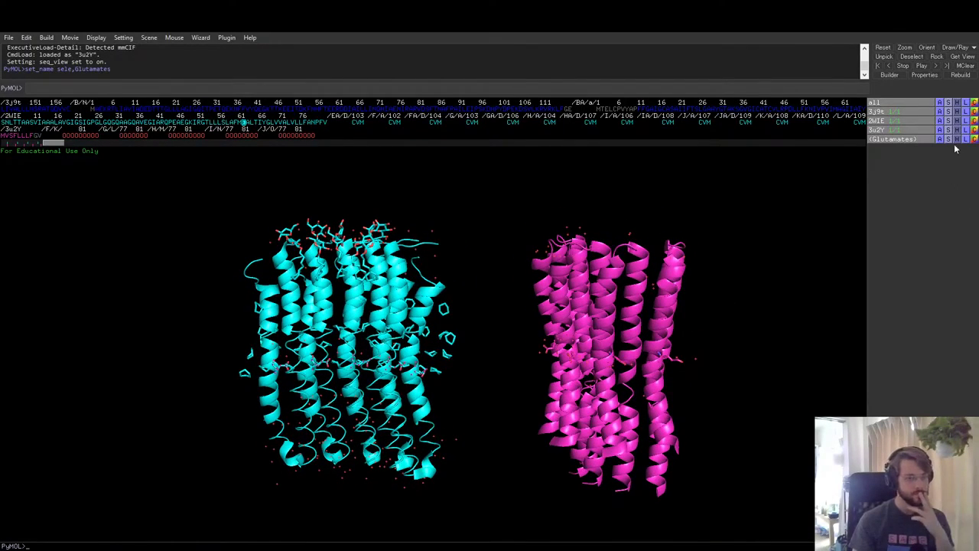
drag(674, 341, 618, 338)
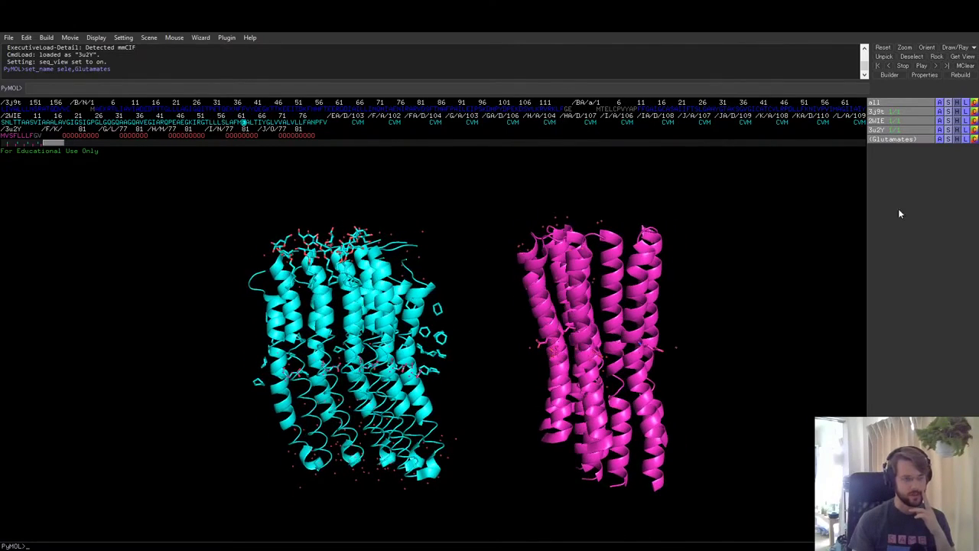
- Color the Glutamates selection by element with yellow carbons
click(973, 139)
mouse_move(952, 187)
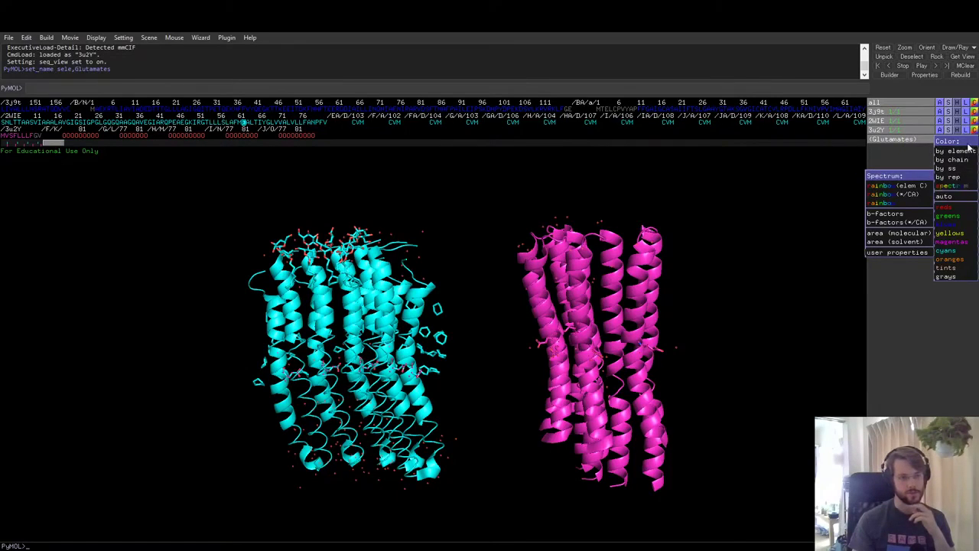
mouse_move(960, 150)
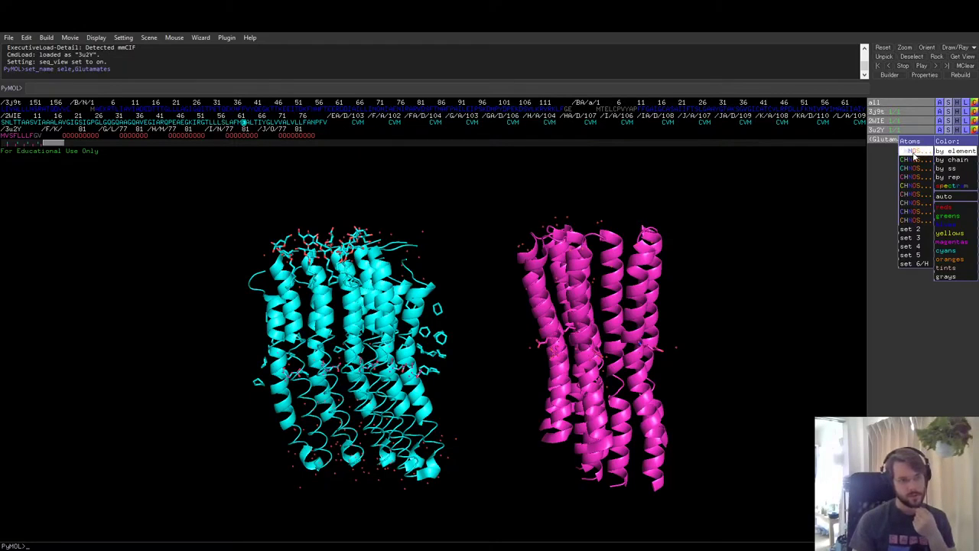
click(918, 151)
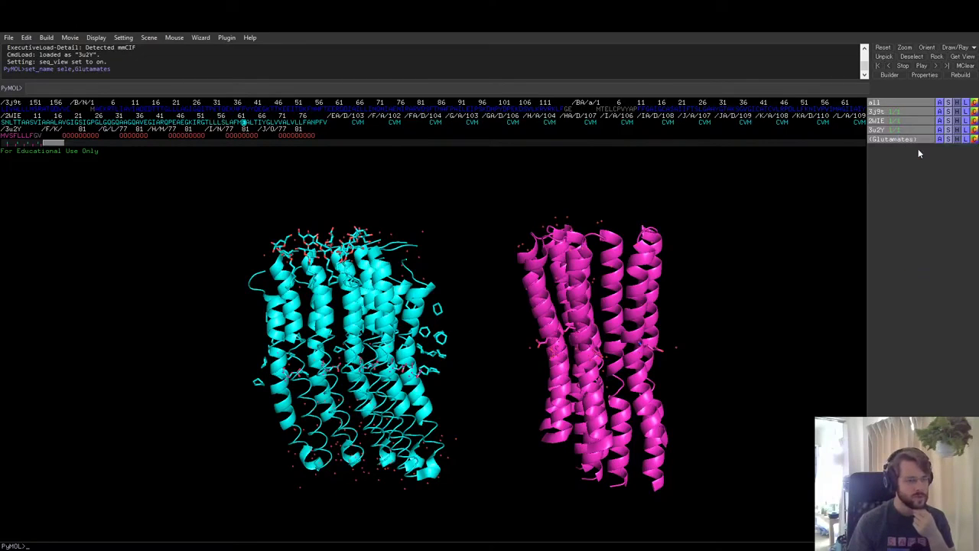
drag(638, 284, 599, 290)
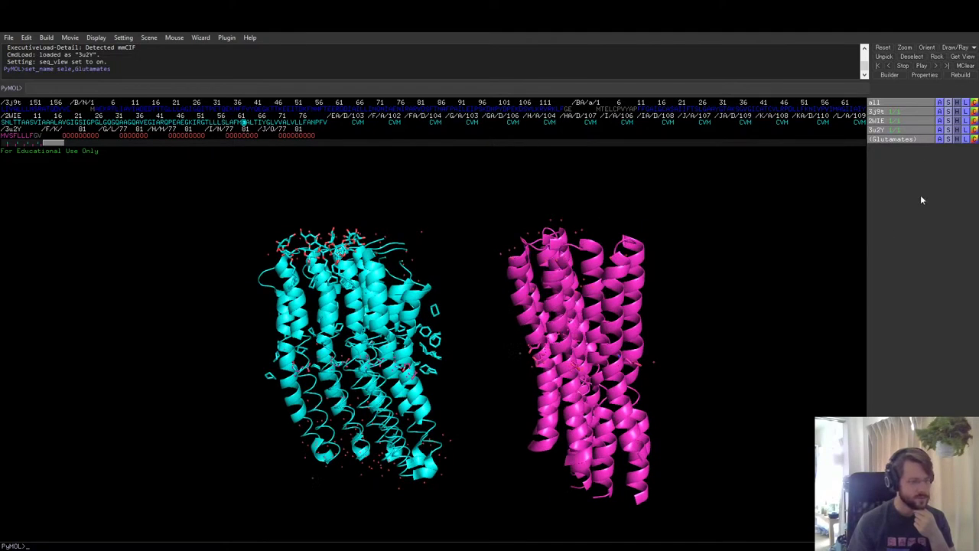
click(974, 140)
mouse_move(942, 151)
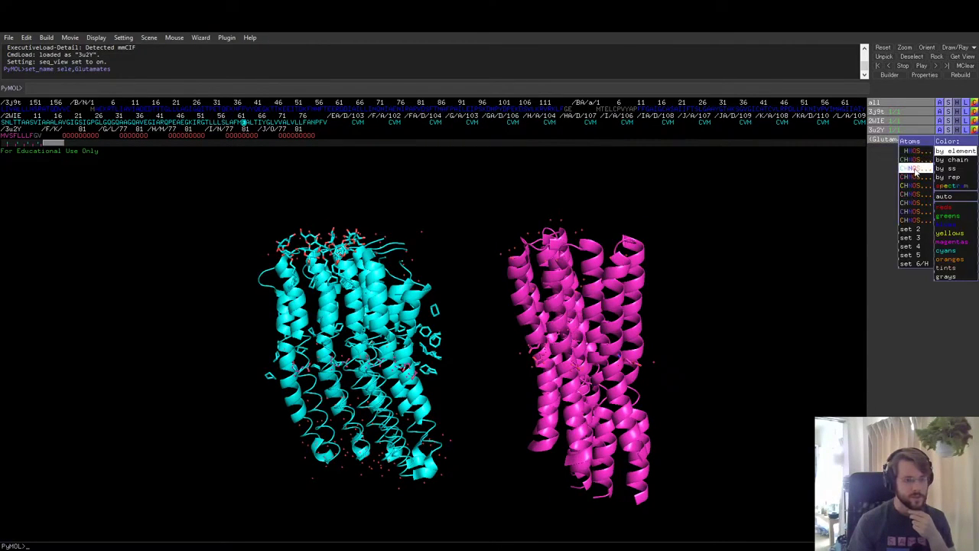
click(915, 185)
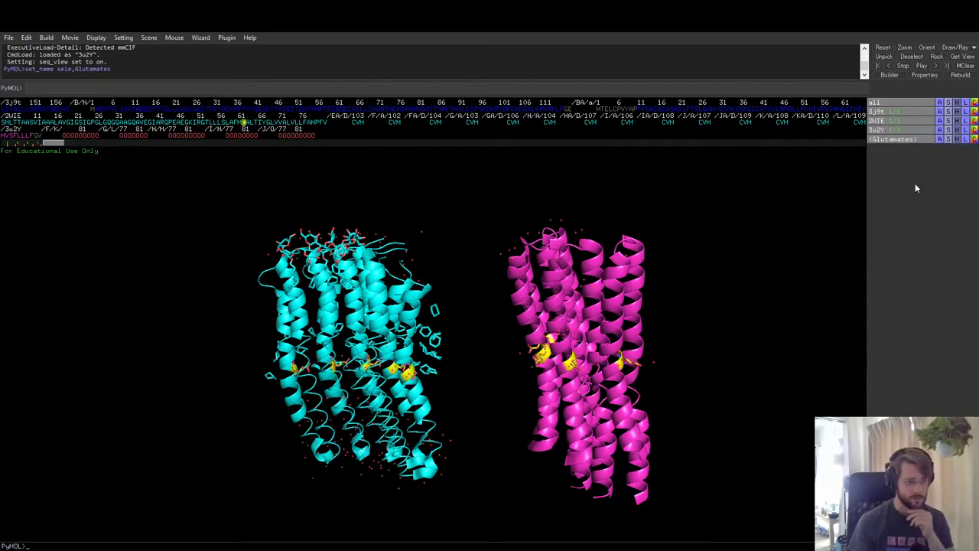
- Examine the yellow glutamates around the 2WIE ring close up from the side, focusing on which way their side chains point
drag(703, 269, 410, 366)
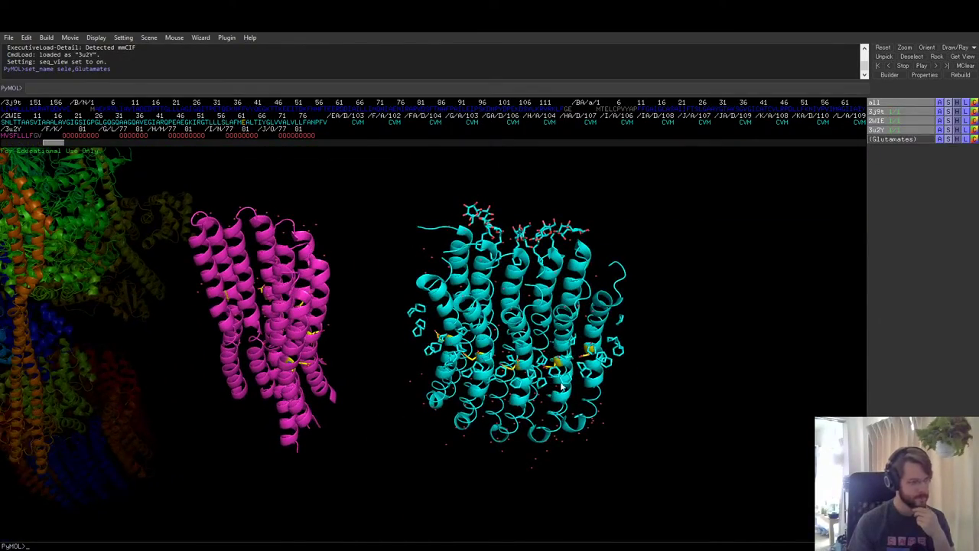
drag(602, 376, 558, 370)
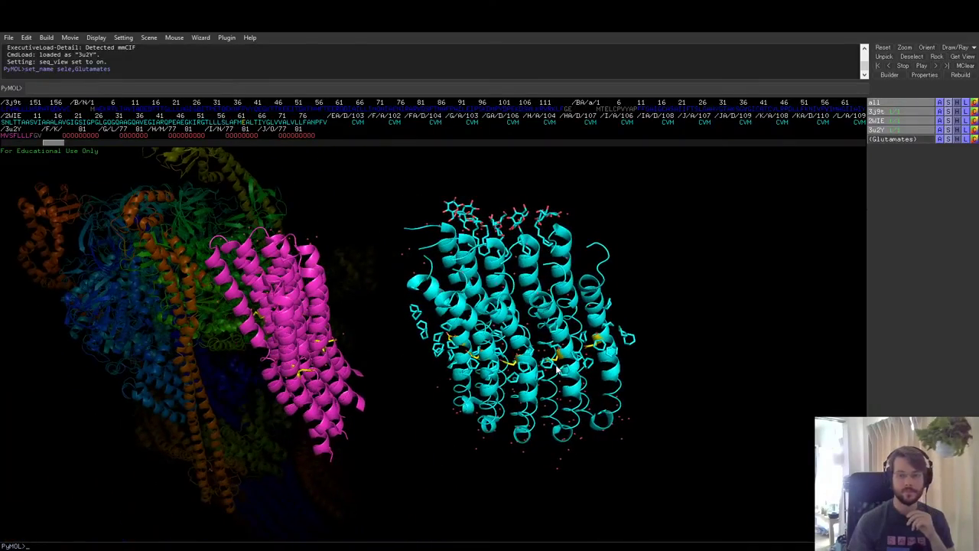
right_drag(563, 367, 610, 425)
middle_drag(625, 394, 480, 354)
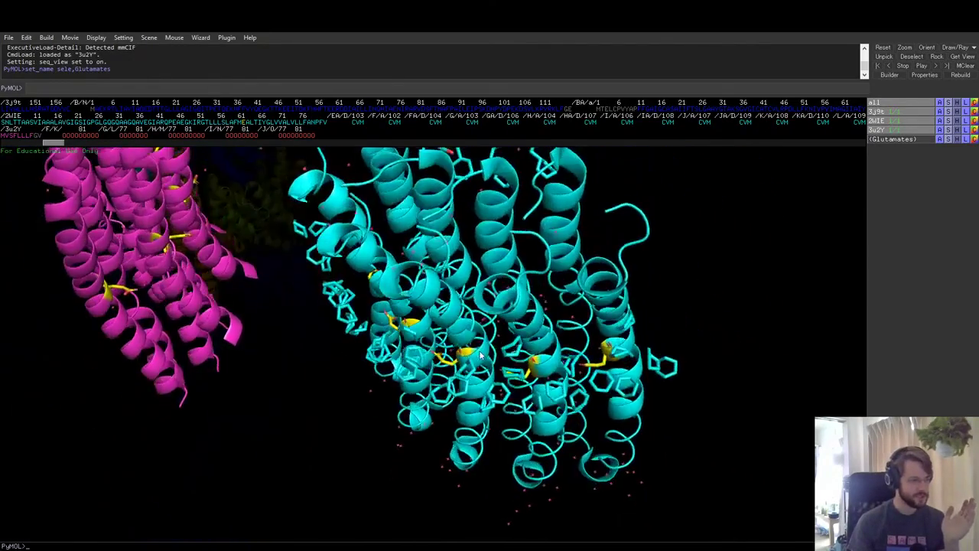
drag(480, 353, 503, 315)
right_drag(503, 315, 521, 348)
drag(521, 348, 479, 302)
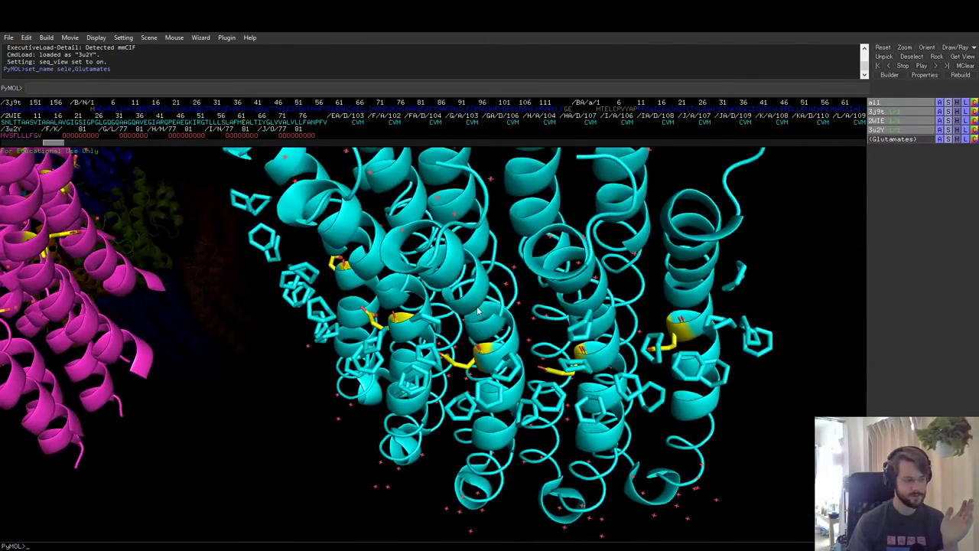
- Compare the orientation of the yellow glutamate side chains in the 3u2Y and 2WIE rings from tilted, near end-on views
drag(166, 303, 492, 431)
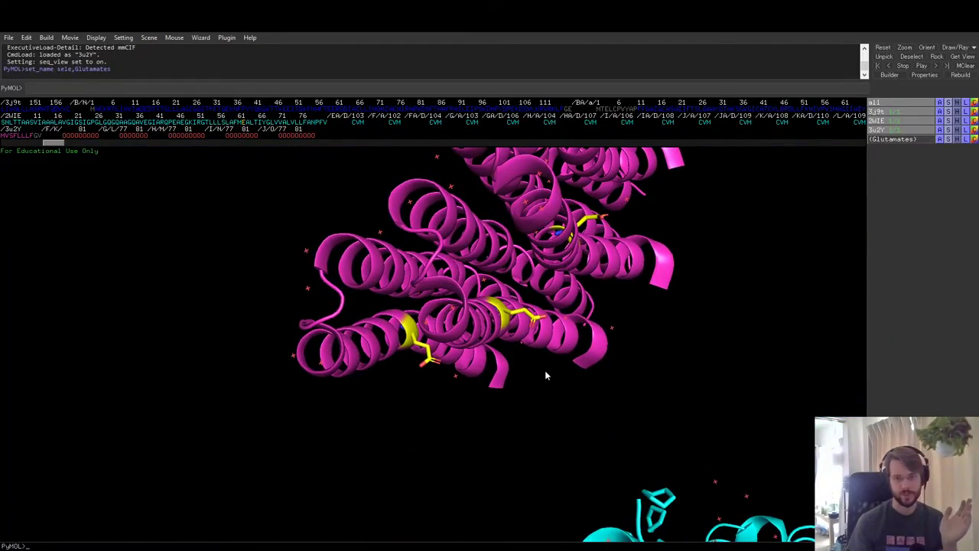
drag(546, 373, 536, 322)
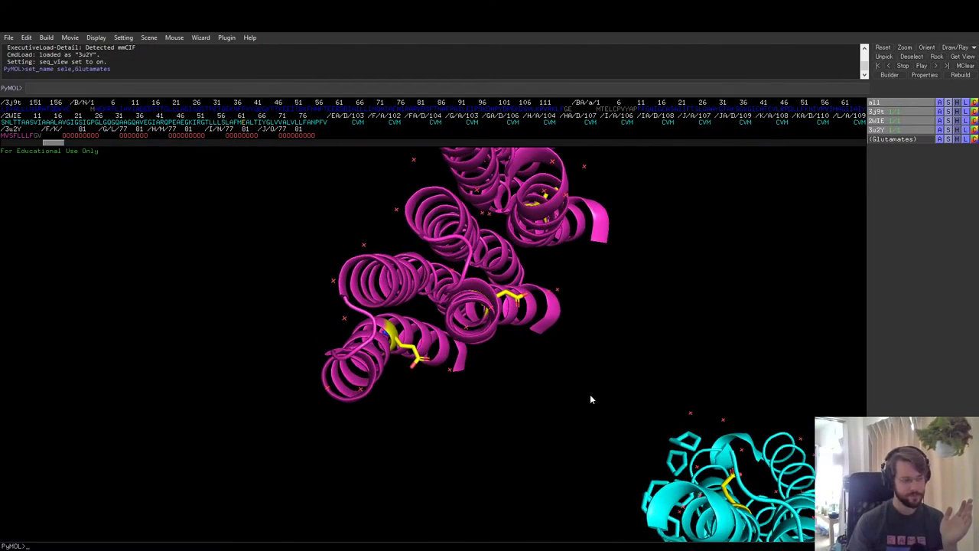
drag(573, 396, 464, 251)
drag(607, 462, 628, 460)
drag(507, 362, 536, 387)
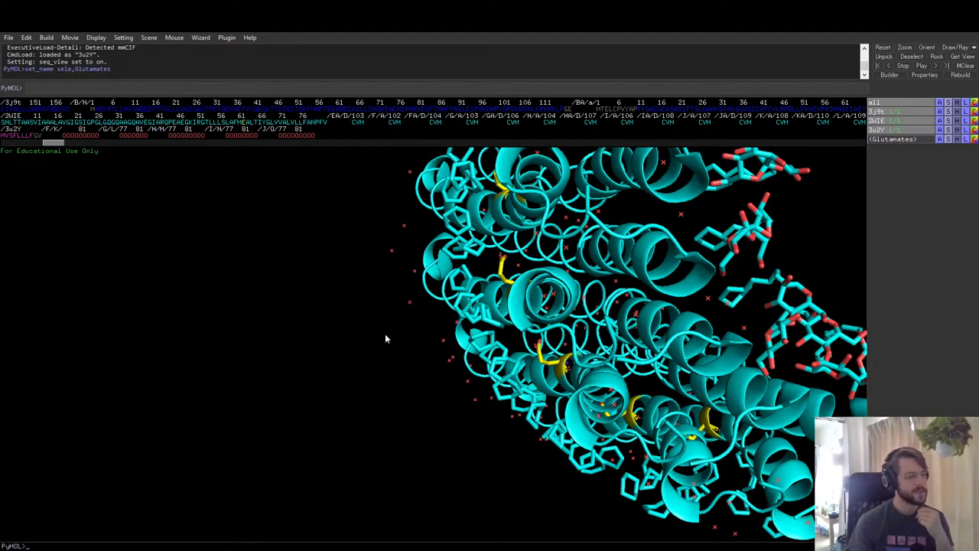
right_drag(377, 334, 374, 232)
middle_drag(362, 212, 496, 371)
drag(495, 375, 572, 235)
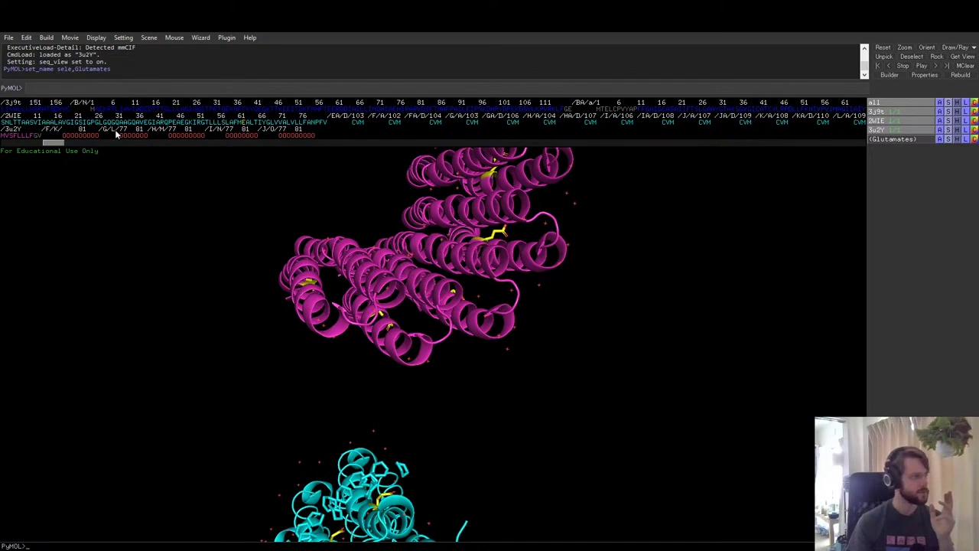
- Return the sequences to their start, add a mesh representation to 3u2Y, and view its ring end-on
drag(54, 144, 2, 151)
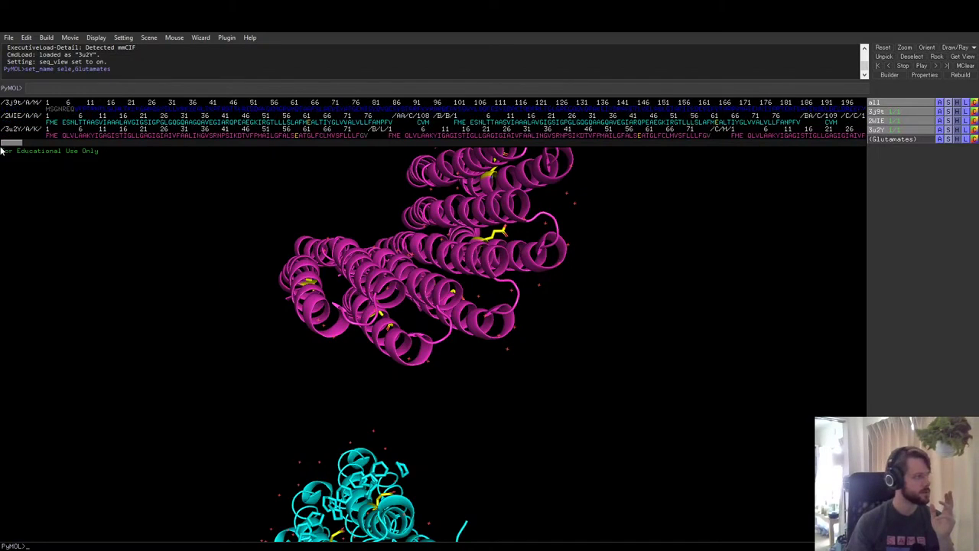
click(940, 131)
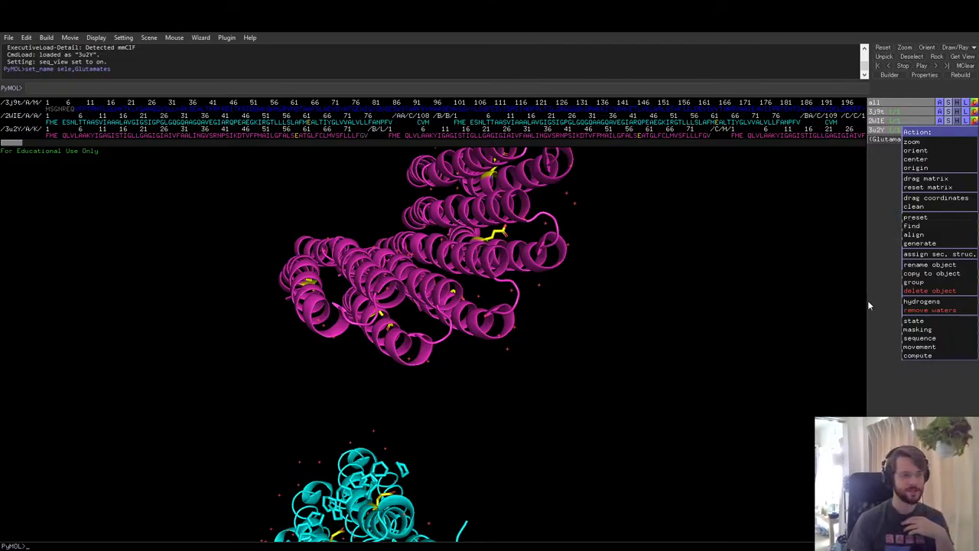
mouse_move(923, 220)
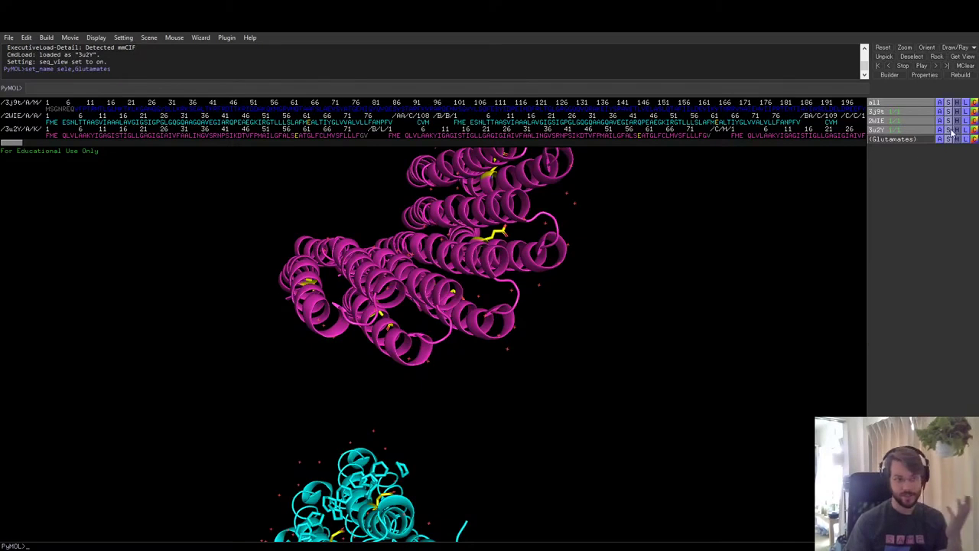
click(949, 130)
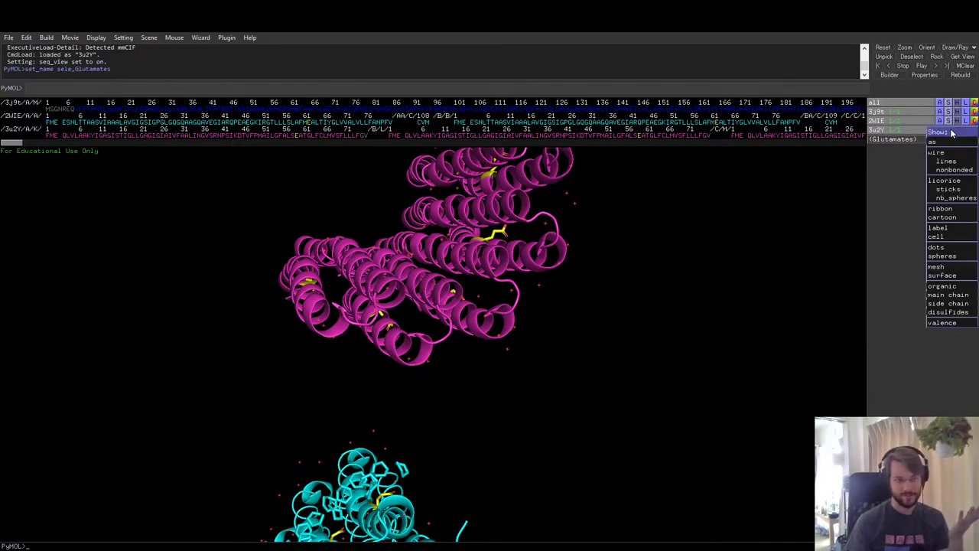
click(938, 266)
drag(556, 327, 804, 236)
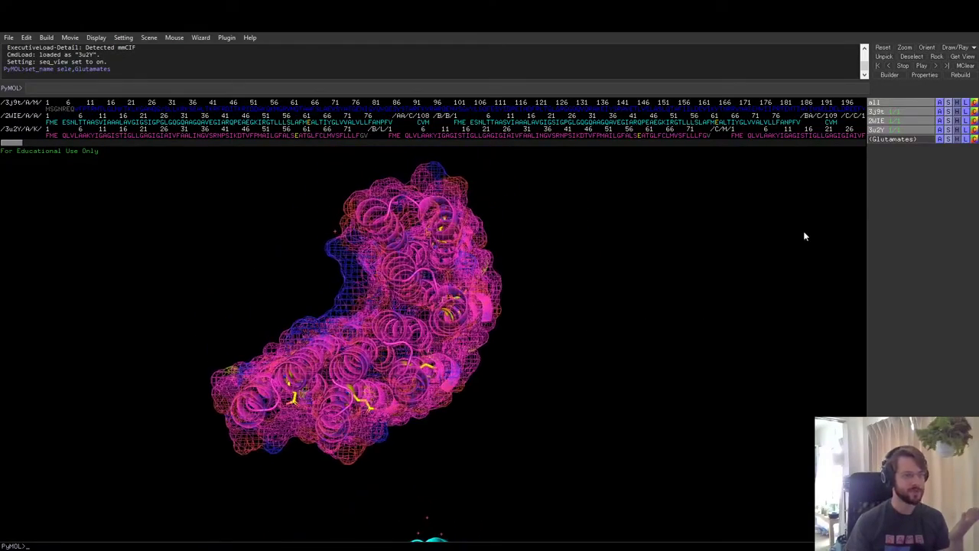
- Center the view on 2WIE
click(950, 140)
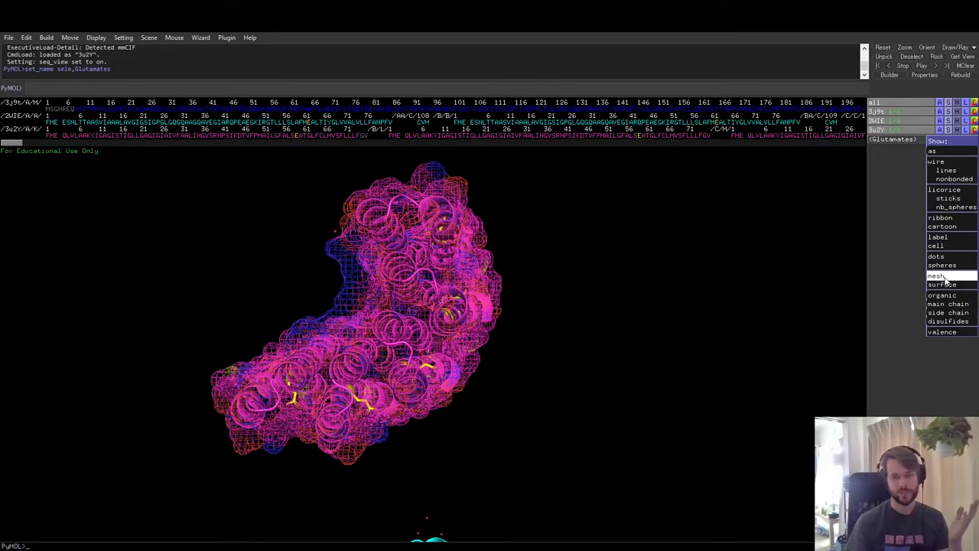
click(299, 348)
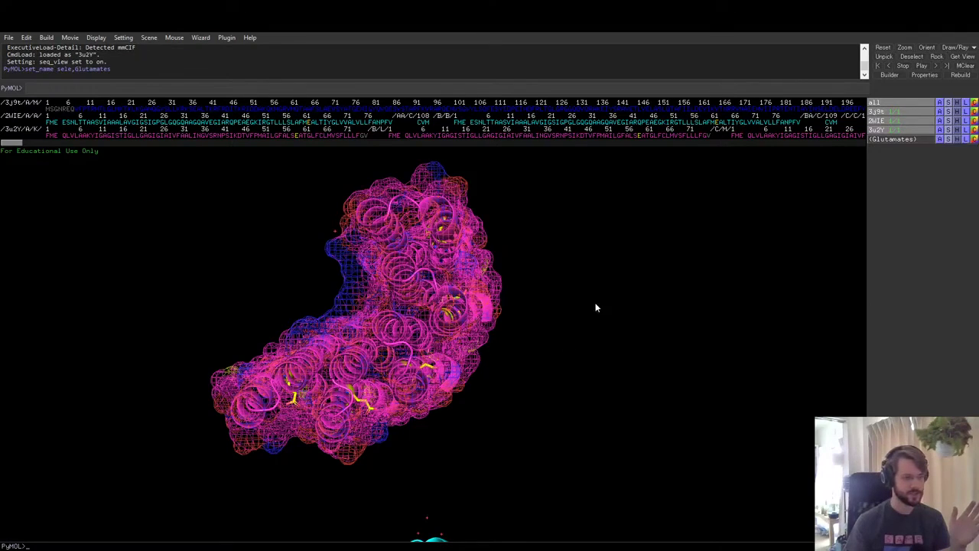
click(940, 121)
click(926, 150)
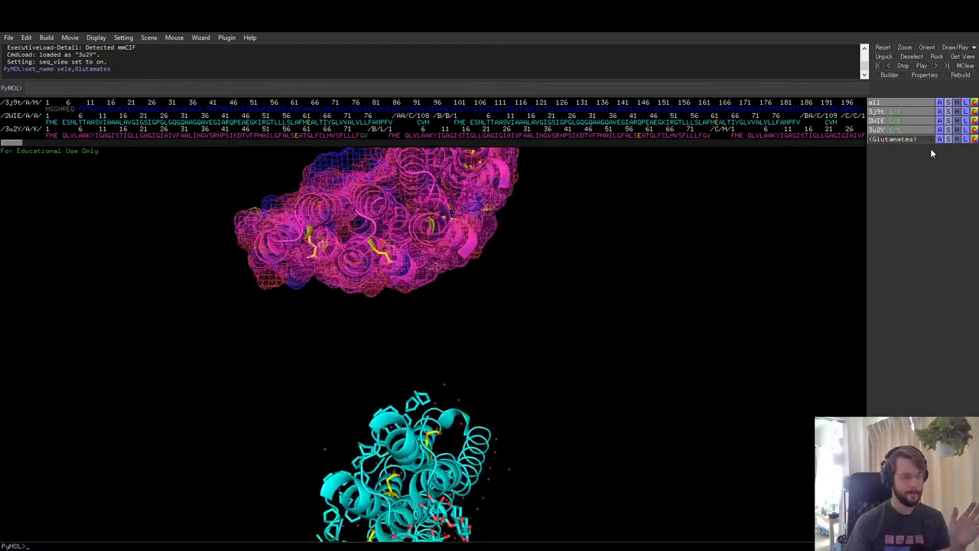
- Center the view on 3u2Y and examine its meshed ring from several angles, closing in on the yellow glutamates from the side
click(940, 130)
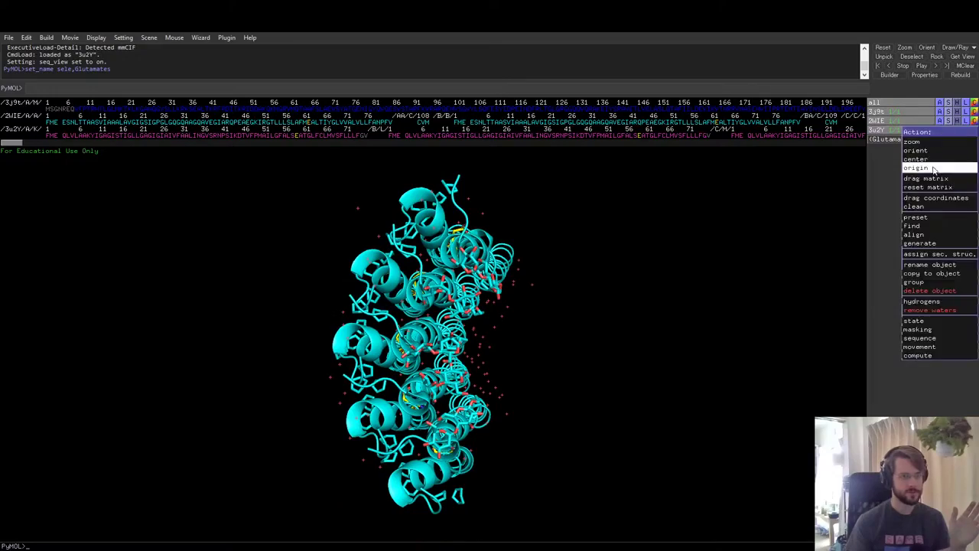
click(925, 159)
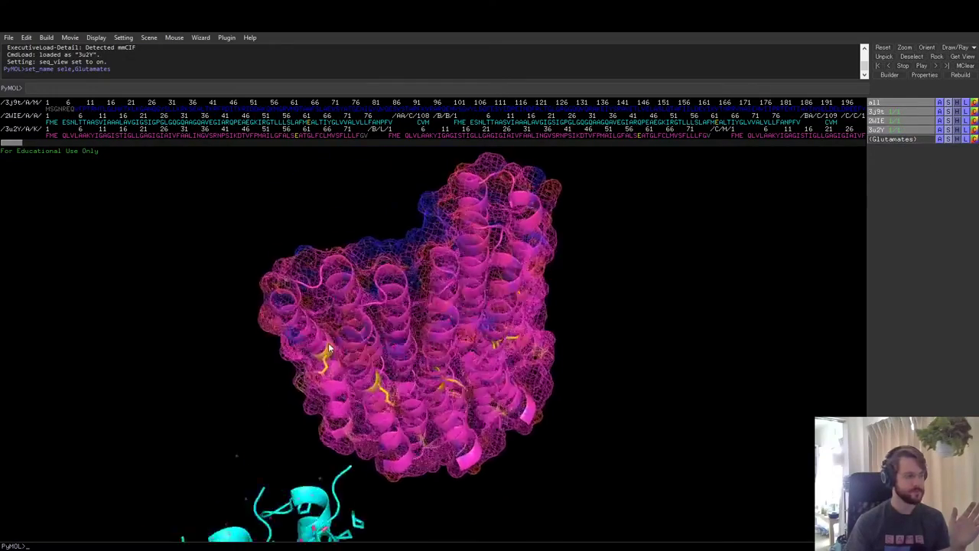
drag(310, 314, 486, 346)
right_drag(487, 346, 491, 476)
drag(363, 444, 266, 363)
drag(373, 366, 560, 349)
right_drag(560, 350, 562, 290)
drag(579, 389, 505, 370)
right_drag(505, 370, 507, 443)
drag(508, 303, 498, 343)
right_drag(498, 344, 549, 391)
scroll(549, 391, down, 8)
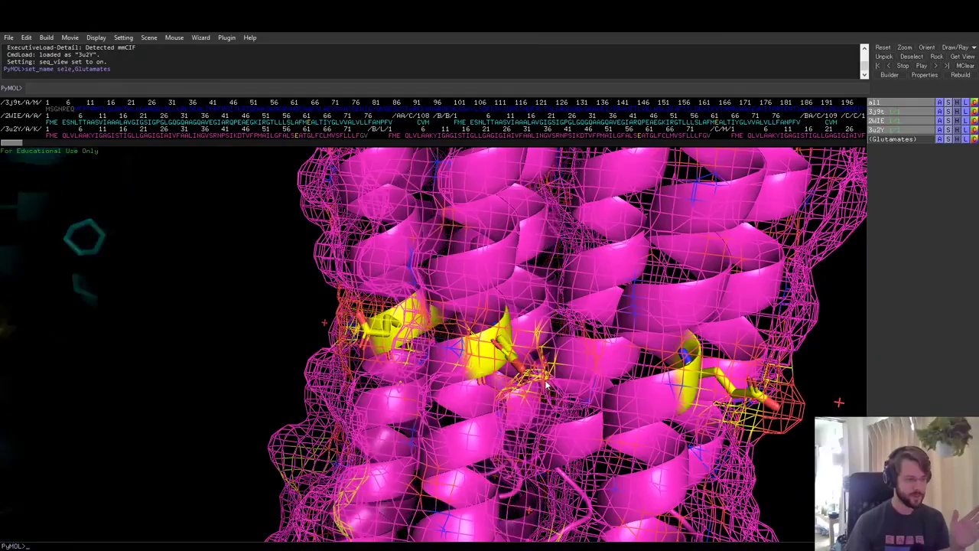
- Examine close up how far the yellow glutamate side chains of 3u2Y reach out toward the mesh surface
scroll(545, 384, up, 2)
scroll(545, 385, up, 3)
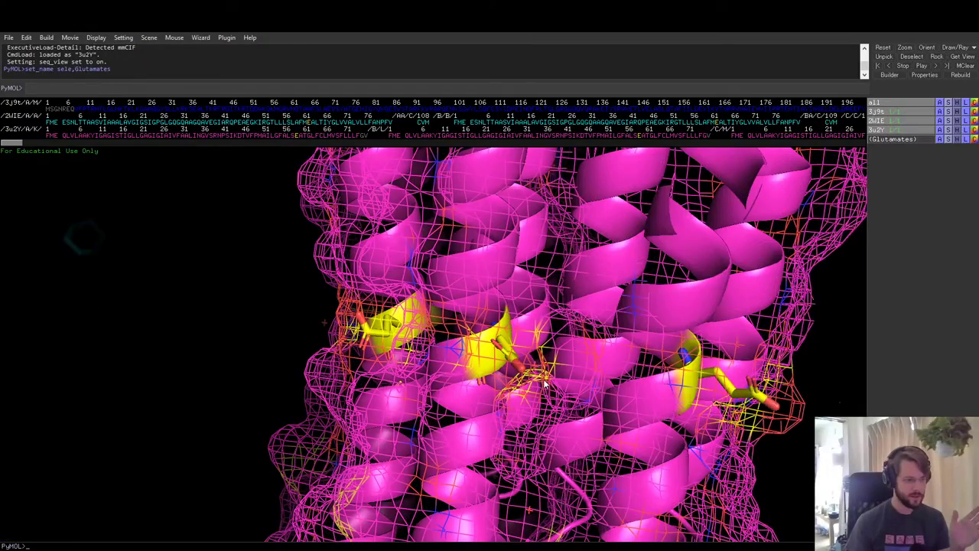
drag(527, 390, 586, 380)
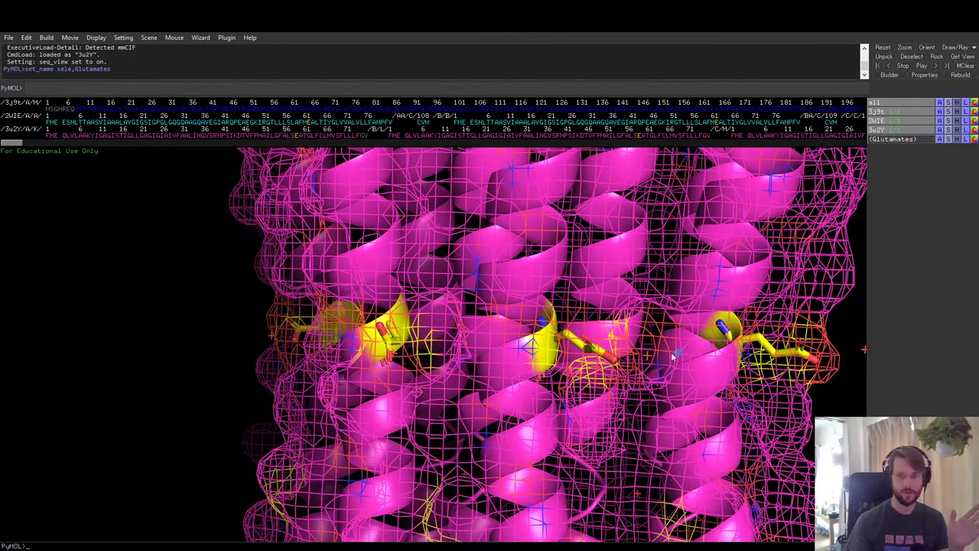
drag(639, 334, 578, 354)
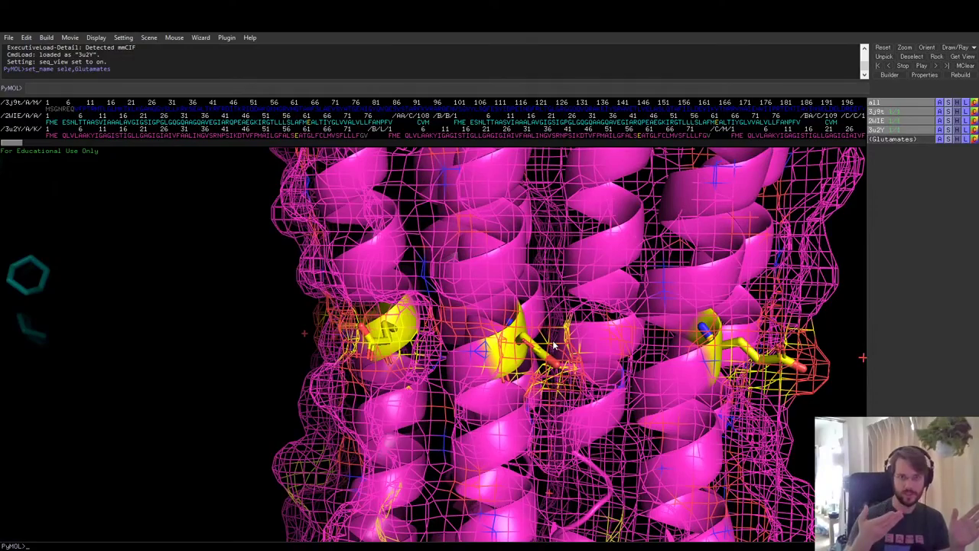
drag(463, 363, 354, 365)
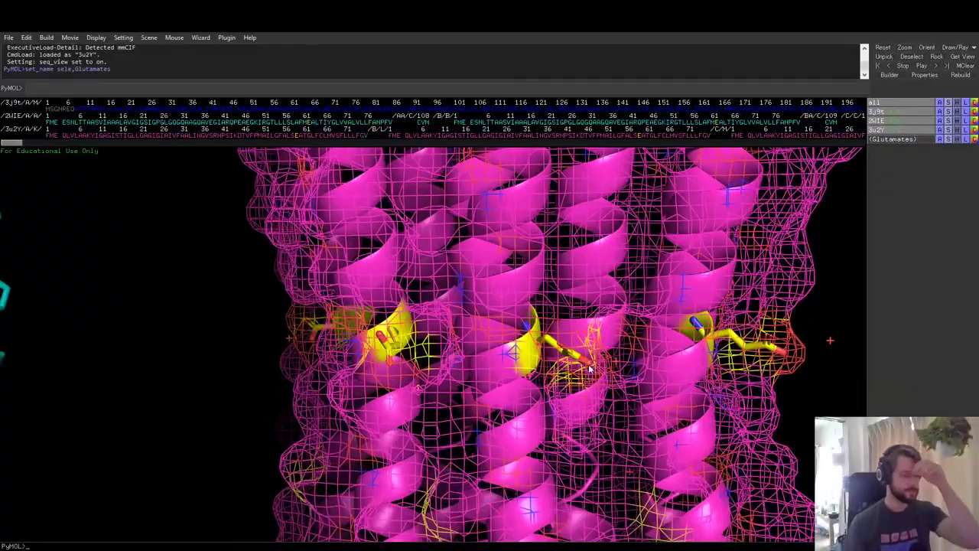
right_drag(589, 365, 599, 281)
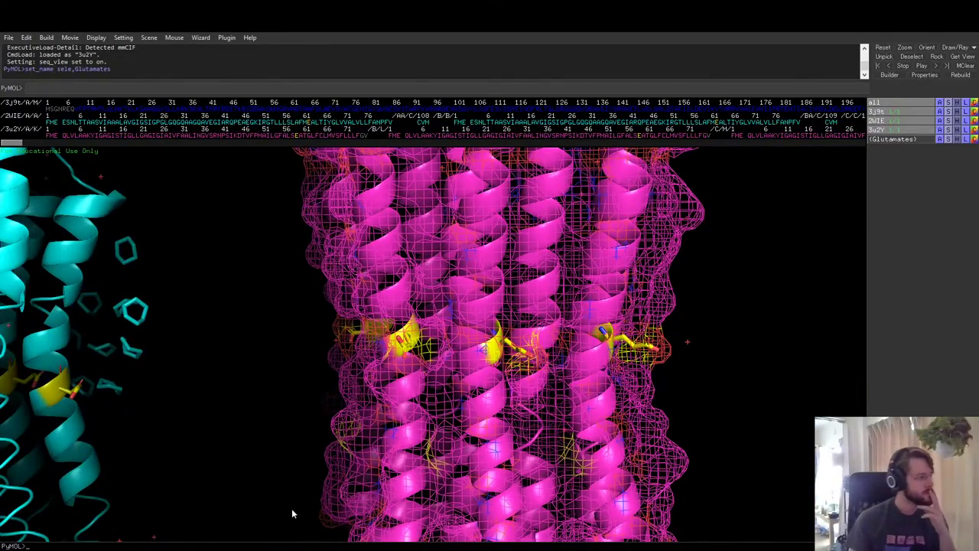
- Frame the 2WIE and 3u2Y rings side by side and show a surface representation for 2WIE
right_drag(327, 493, 346, 392)
middle_drag(150, 421, 538, 388)
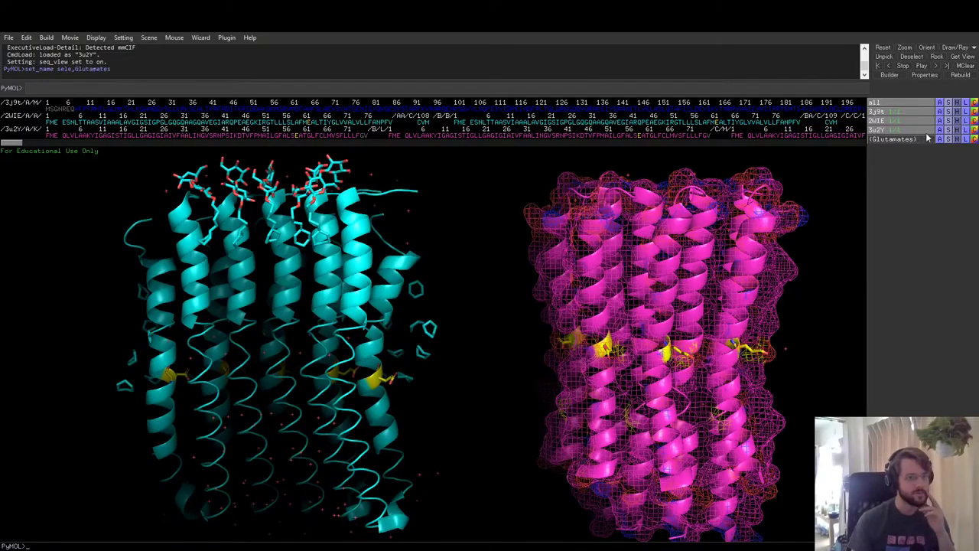
click(948, 120)
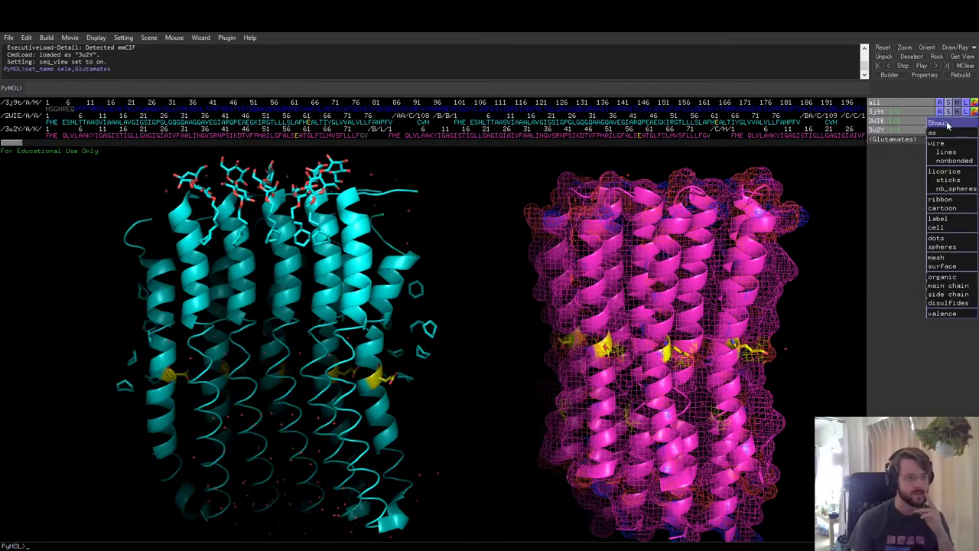
click(929, 266)
- Examine the 2WIE ring from different angles and distances to judge how exposed its yellow glutamates are
drag(232, 343, 453, 339)
right_drag(453, 339, 455, 392)
drag(455, 393, 492, 437)
middle_drag(449, 349, 449, 333)
right_drag(450, 333, 625, 323)
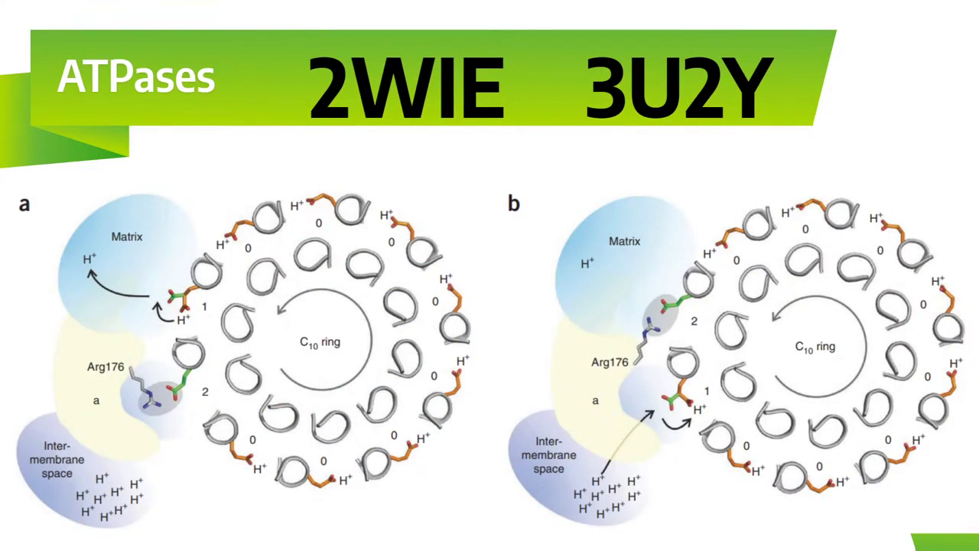
click(499, 380)
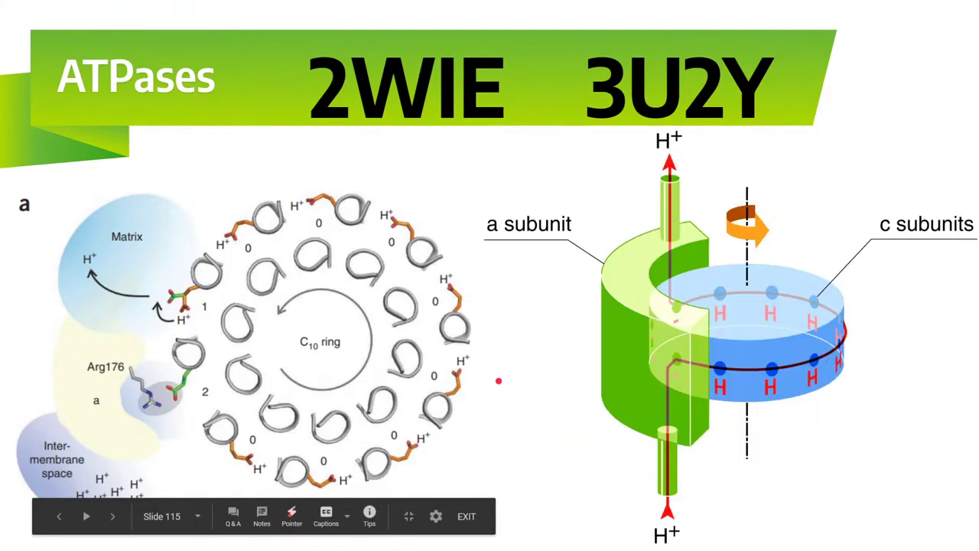